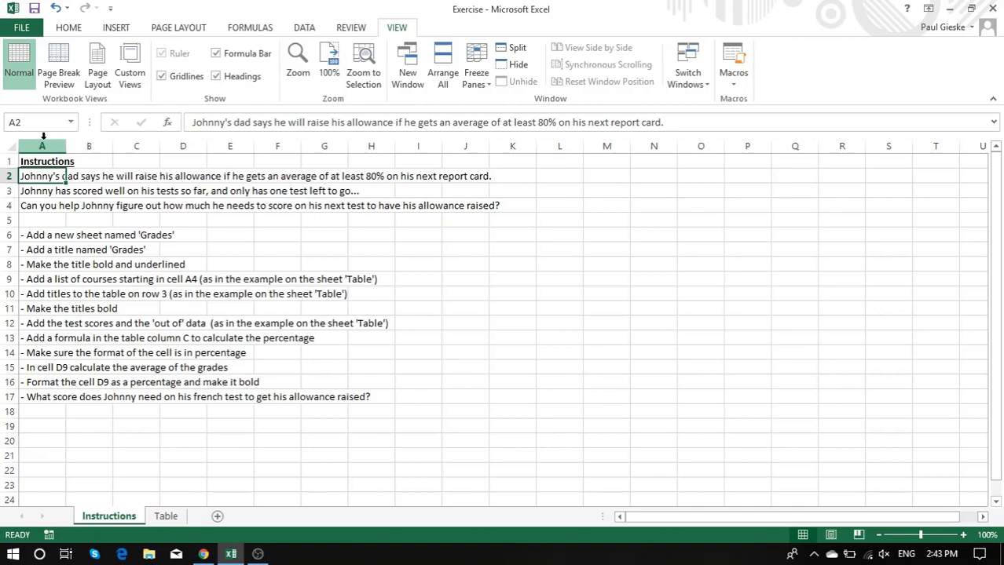
# Step: Add a new worksheet between the Instructions and Table sheets and name it Grades
pyautogui.press('Down')
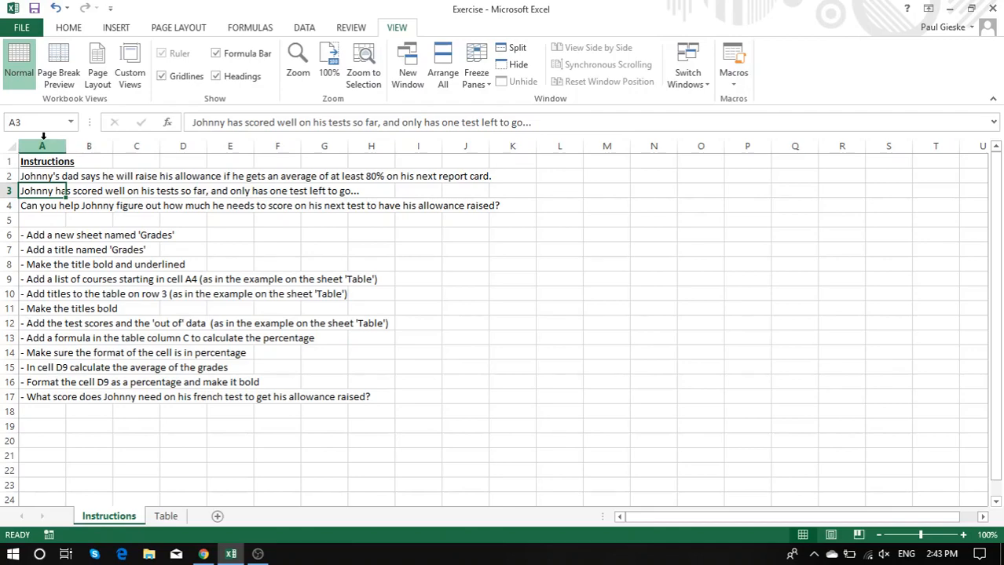
pyautogui.press('Down')
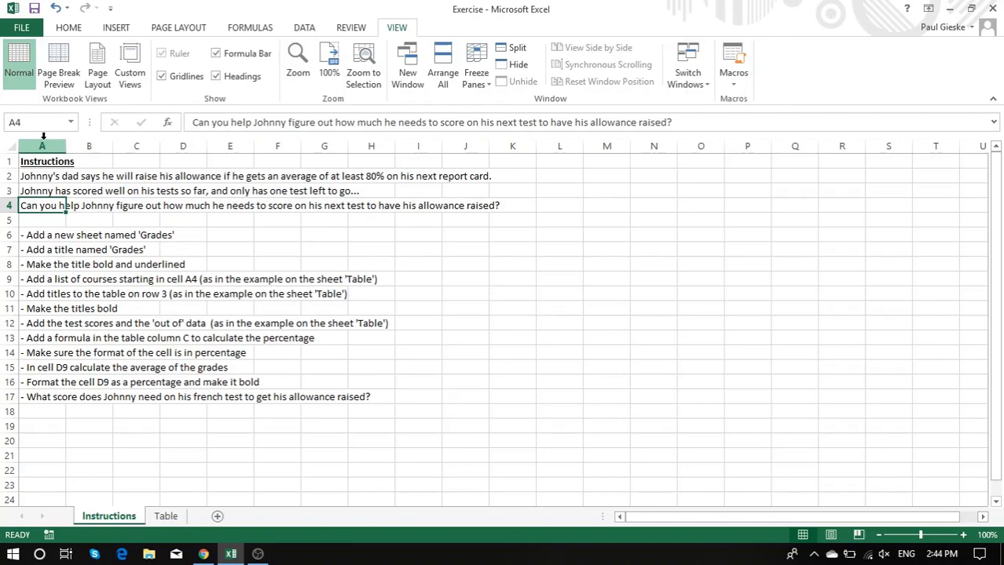
pyautogui.click(166, 516)
pyautogui.press('Down')
pyautogui.press('Down')
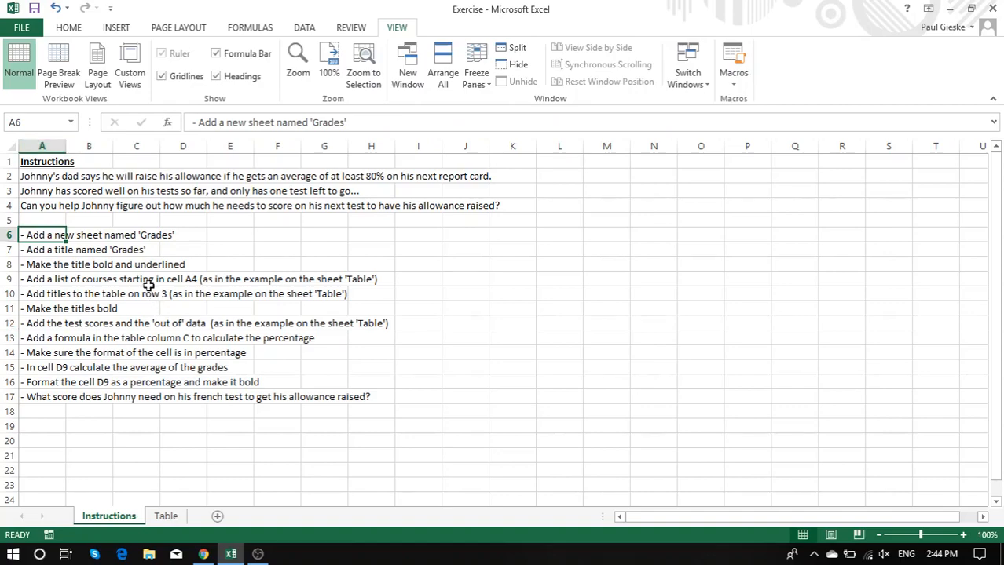
pyautogui.click(217, 516)
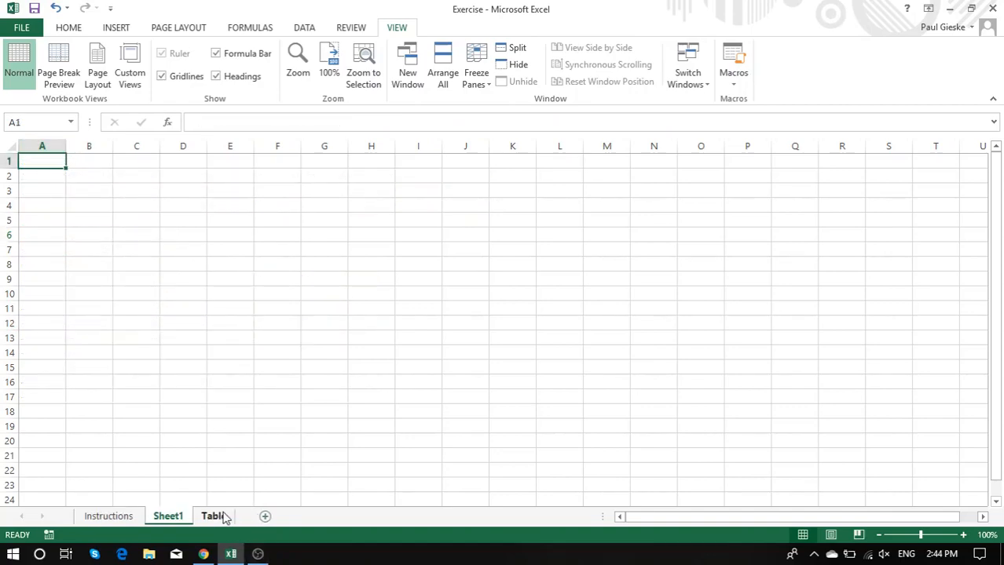
pyautogui.doubleClick(167, 516)
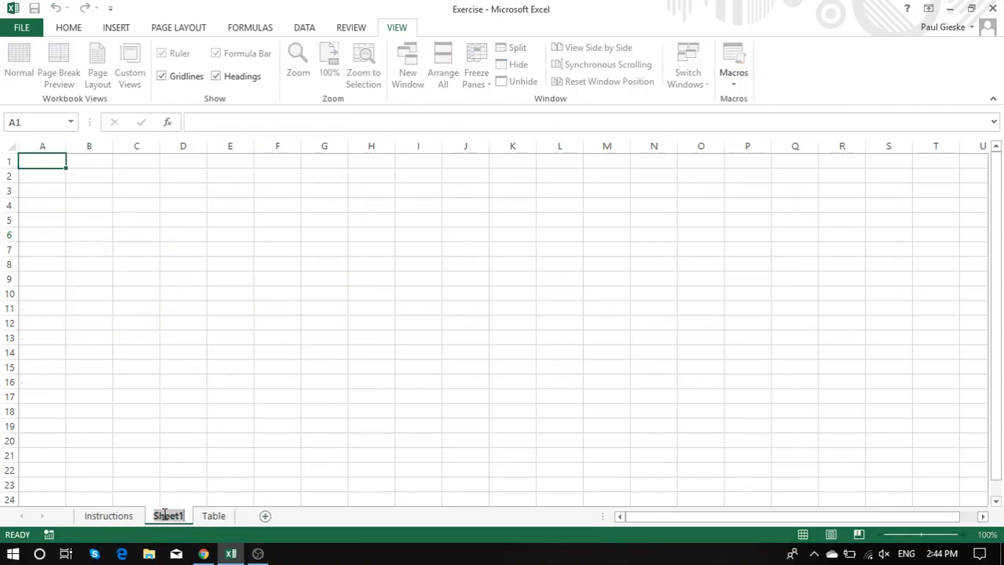
pyautogui.write('GR')
pyautogui.press('BackSpace')
pyautogui.write('rades')
pyautogui.press('Return')
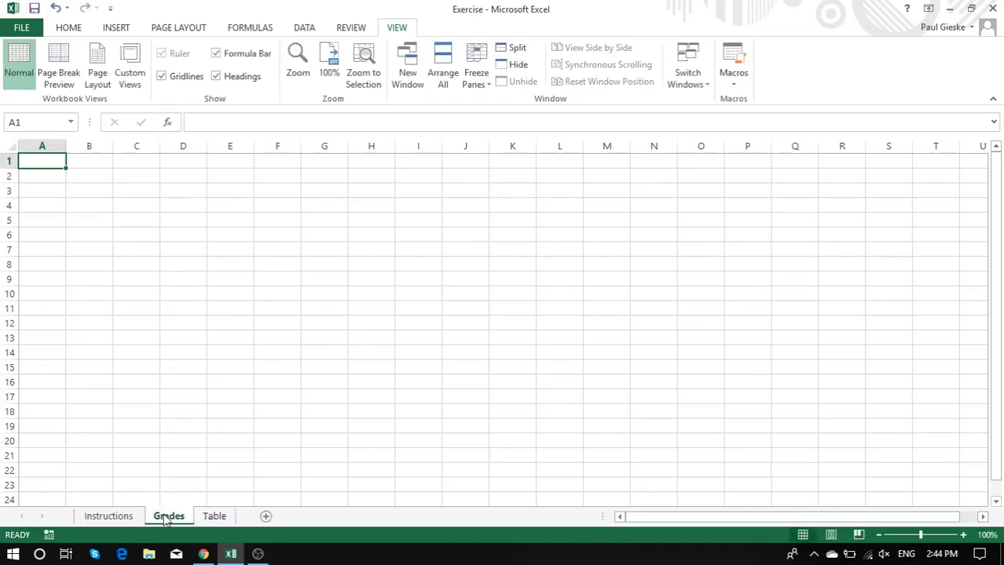
# Step: Strike through the completed task about adding a new sheet in cell A6 of the Instructions sheet
pyautogui.click(109, 516)
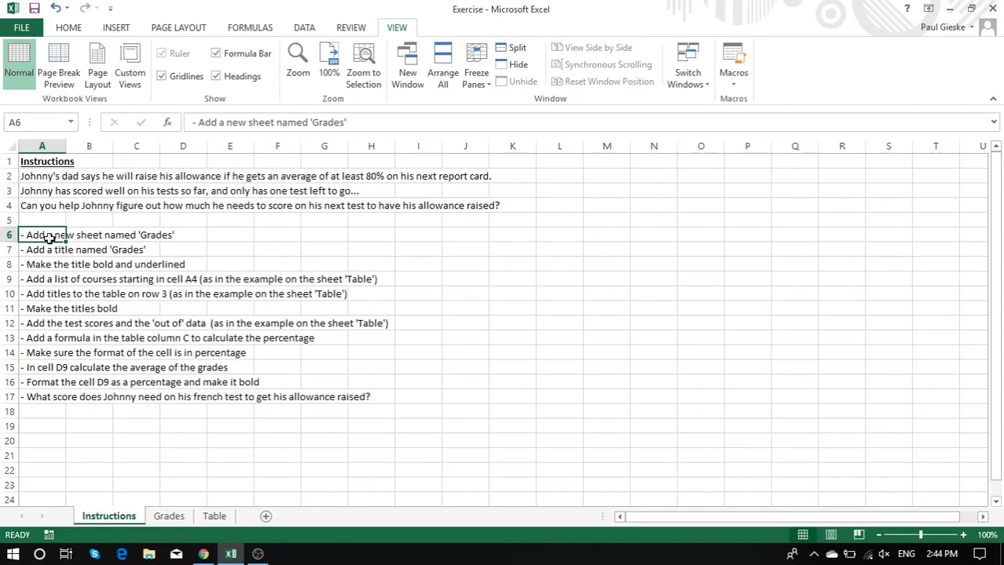
pyautogui.hotkey('ctrl', '5')
pyautogui.press('Down')
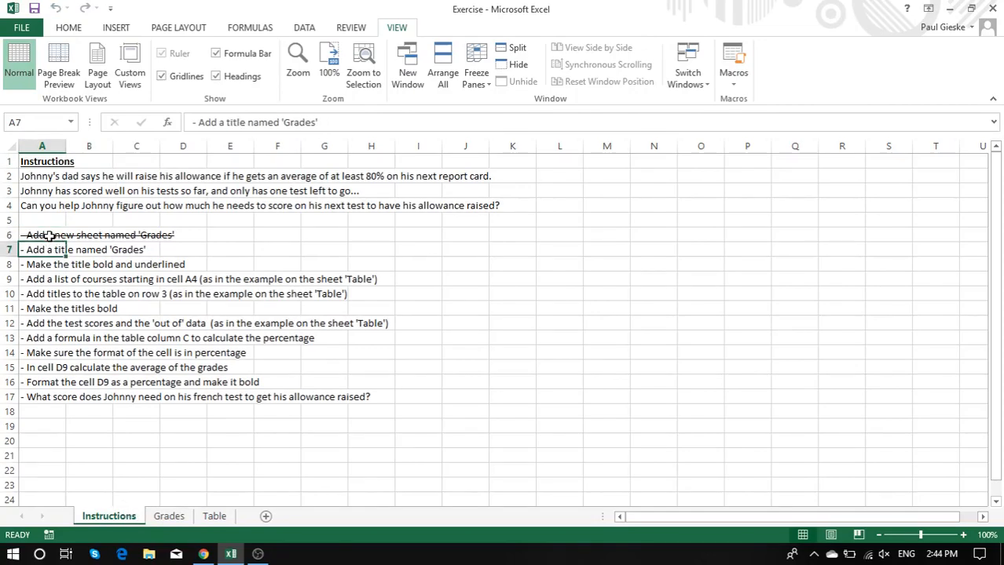
# Step: Enter the title "Grades" in cell A1 of the Grades sheet
pyautogui.click(169, 516)
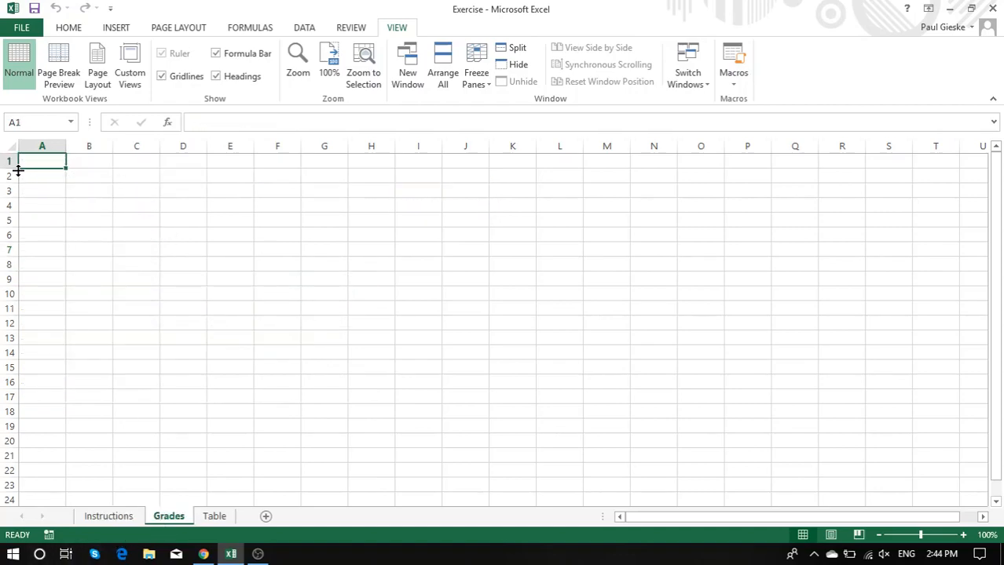
pyautogui.write('Grades')
pyautogui.press('Return')
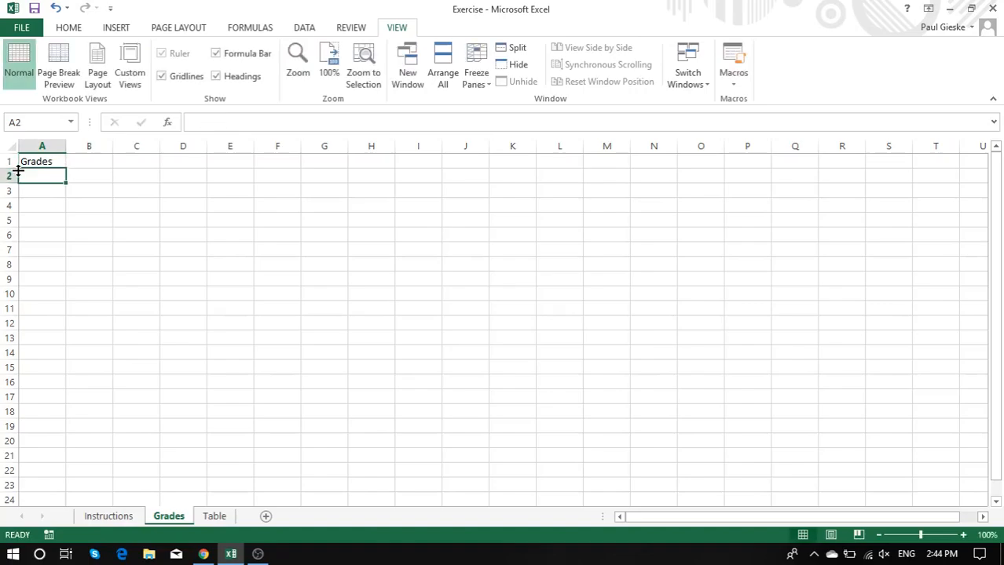
# Step: Strike through the completed task about adding a title in cell A7 of the Instructions sheet
pyautogui.click(108, 516)
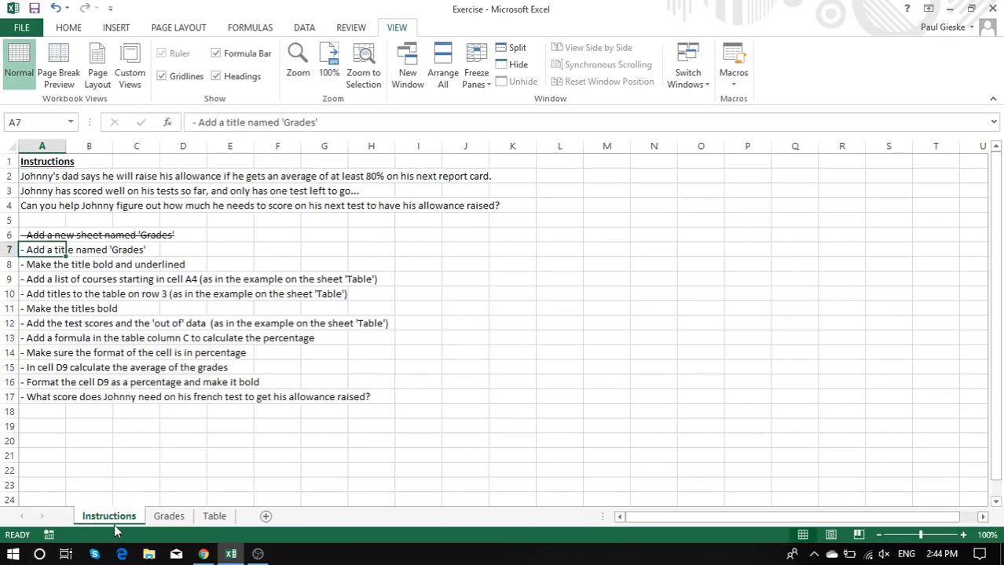
pyautogui.hotkey('ctrl', '5')
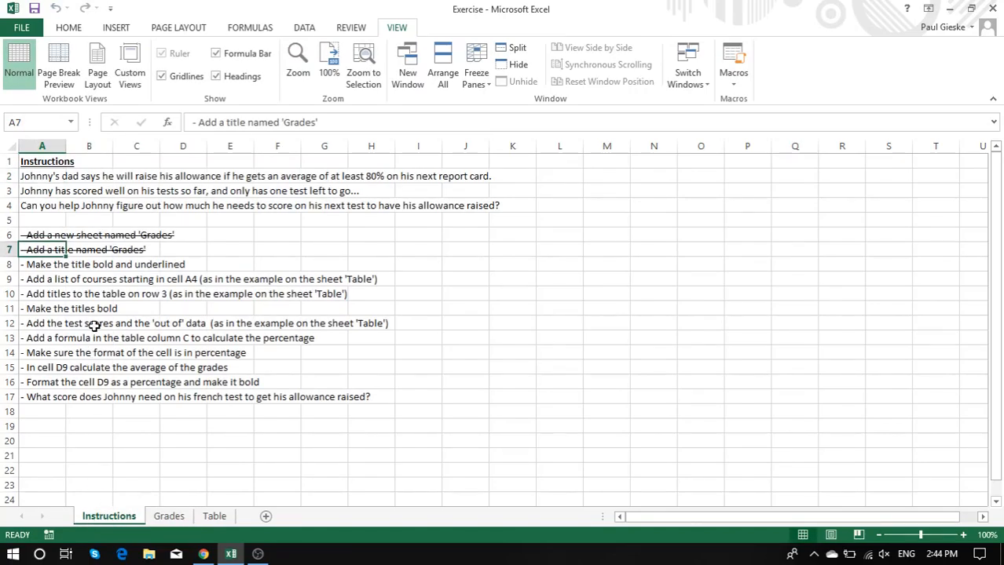
pyautogui.click(30, 265)
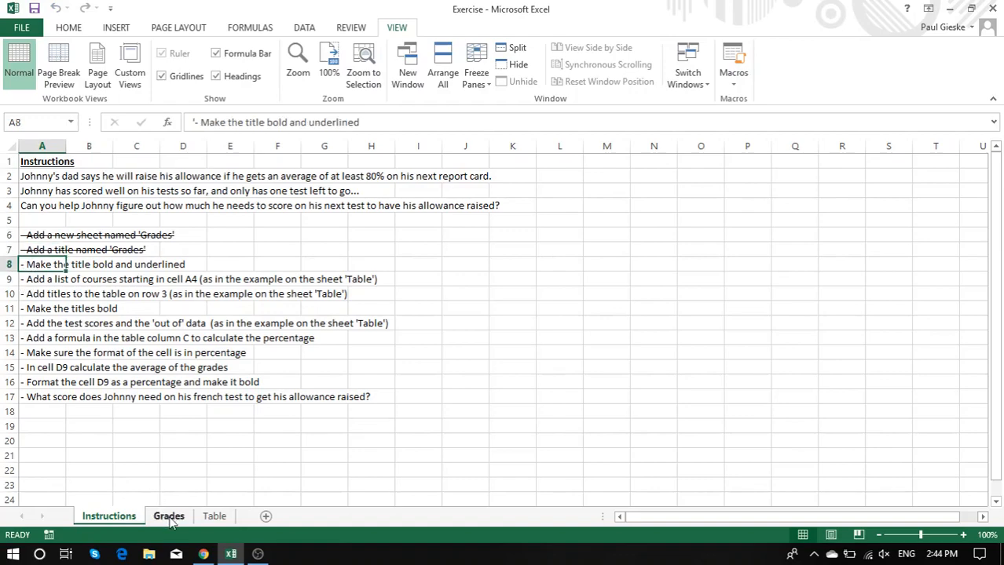
# Step: Make the title in cell A1 of the Grades sheet bold and underlined
pyautogui.click(170, 519)
pyautogui.click(51, 161)
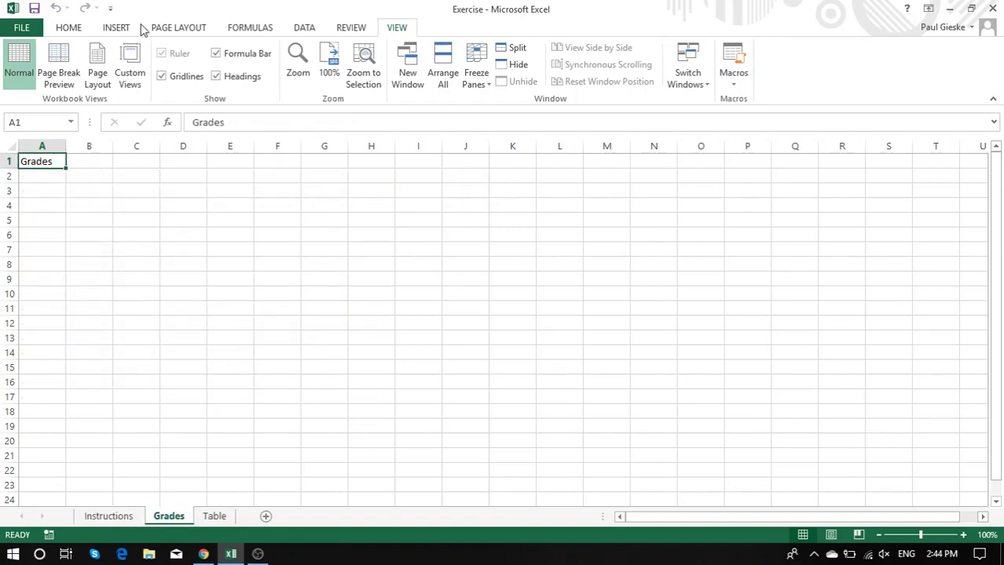
pyautogui.click(65, 30)
pyautogui.click(126, 76)
pyautogui.click(157, 77)
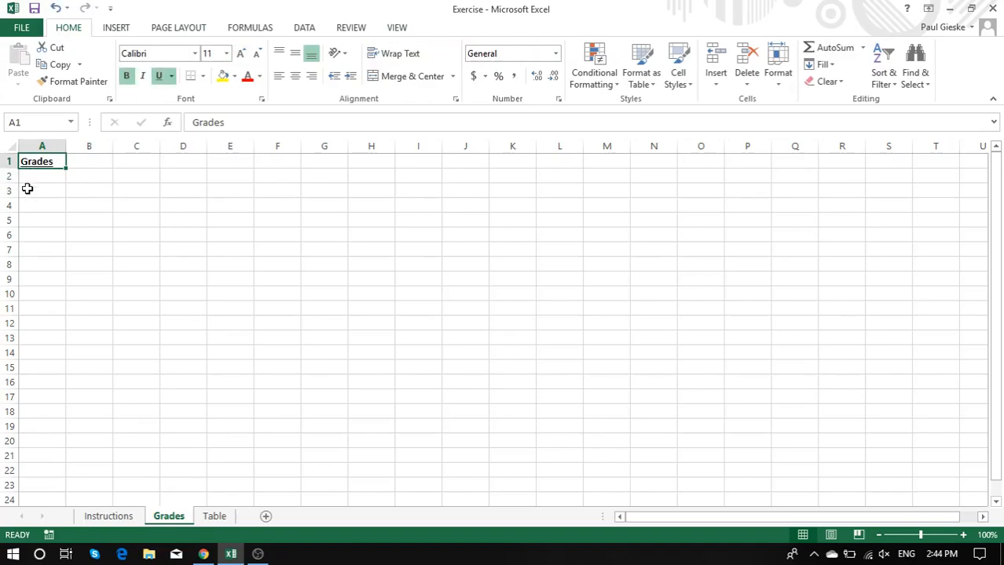
# Step: Strike through the completed title formatting task in cell A8 of the Instructions sheet
pyautogui.click(110, 516)
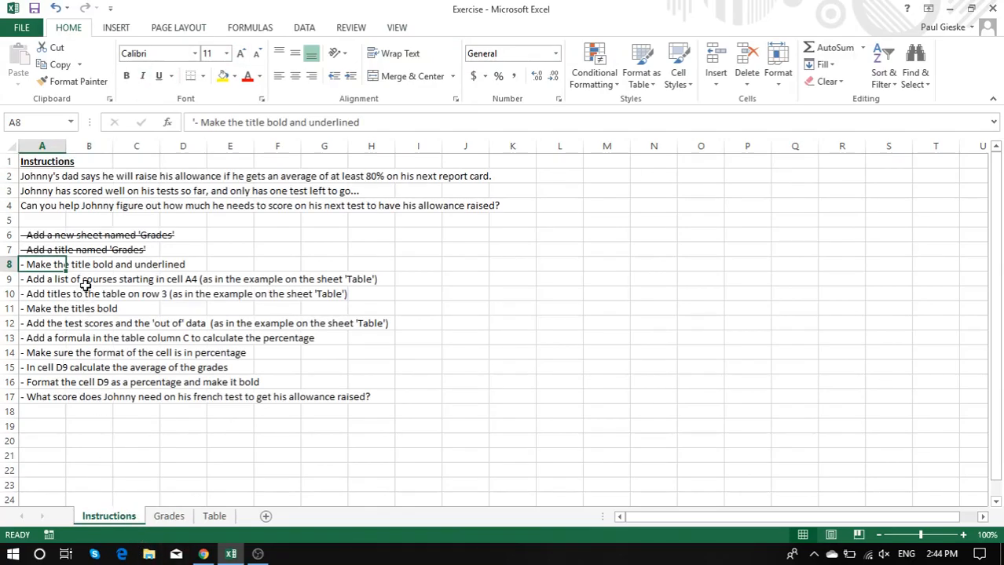
pyautogui.hotkey('ctrl', '5')
pyautogui.click(51, 278)
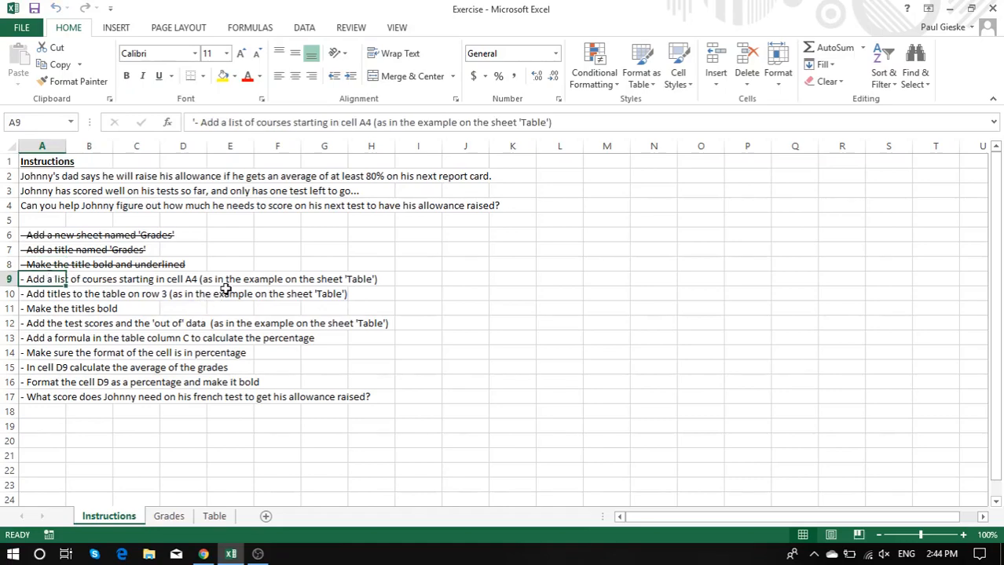
# Step: List the courses Maths, Science, English, Geography and French in cells A4 to A8 of the Grades sheet, following the Table sheet
pyautogui.click(214, 518)
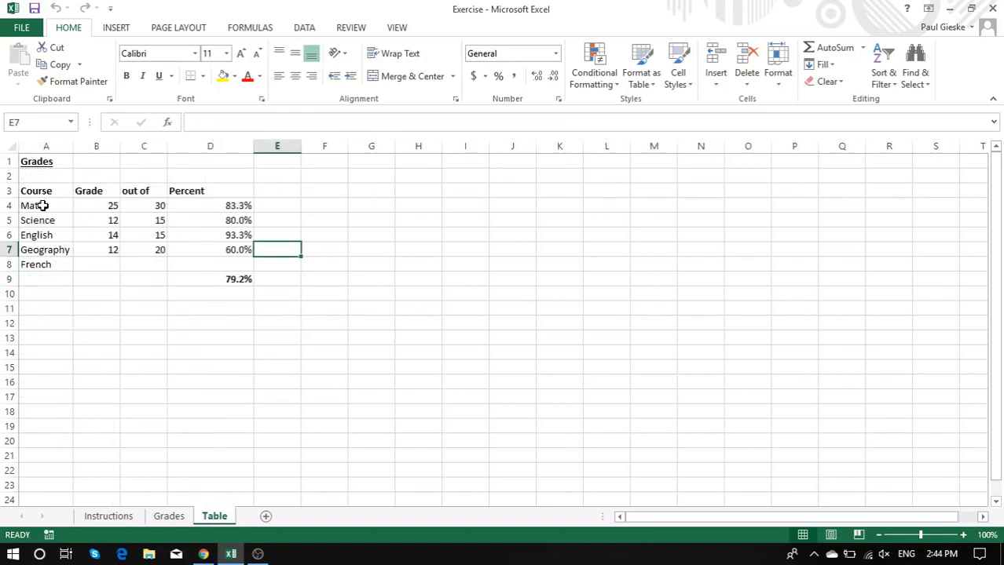
pyautogui.click(169, 516)
pyautogui.click(45, 191)
pyautogui.click(44, 201)
pyautogui.write('Maths')
pyautogui.press('Return')
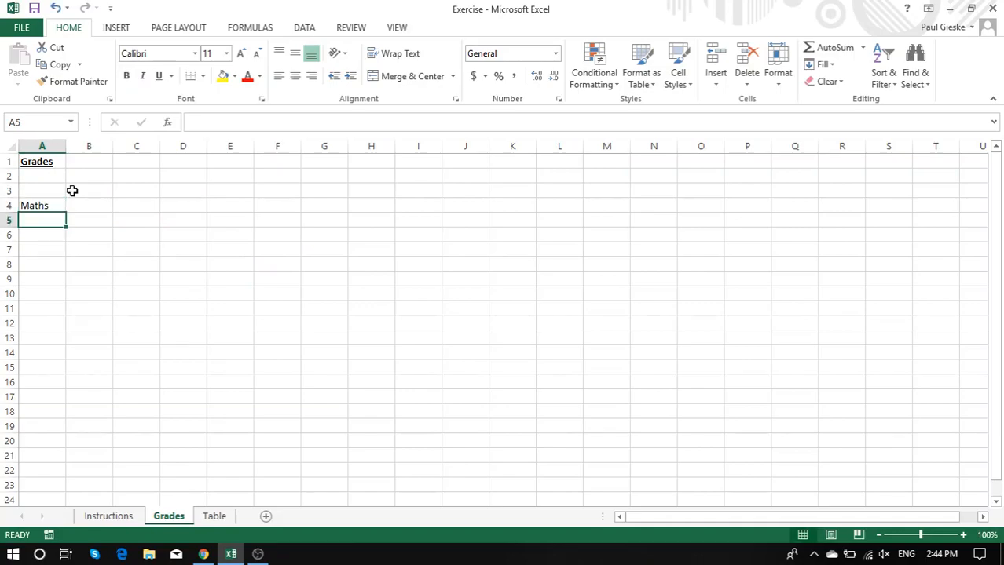
pyautogui.write('Science')
pyautogui.press('Return')
pyautogui.write('English')
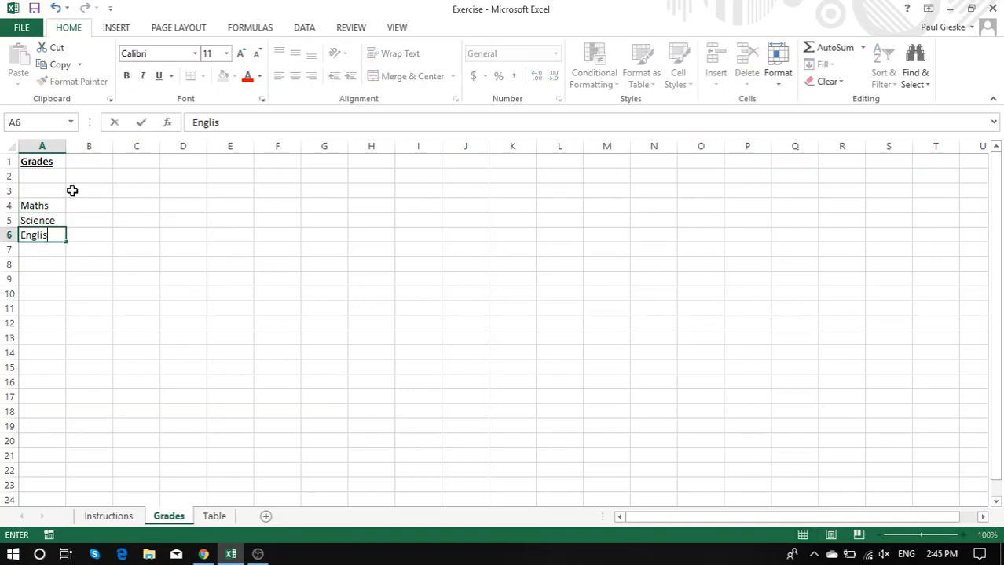
pyautogui.press('Return')
pyautogui.write('Geography')
pyautogui.press('Return')
pyautogui.write('French')
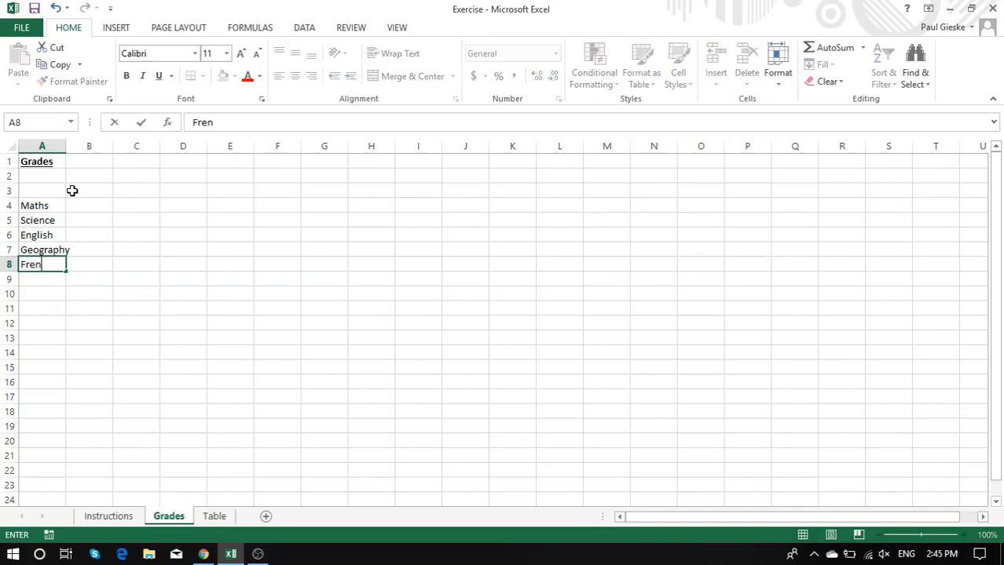
pyautogui.press('Return')
# Step: Strike through the completed course list task in cell A9 of the Instructions sheet
pyautogui.click(109, 516)
pyautogui.hotkey('ctrl', '5')
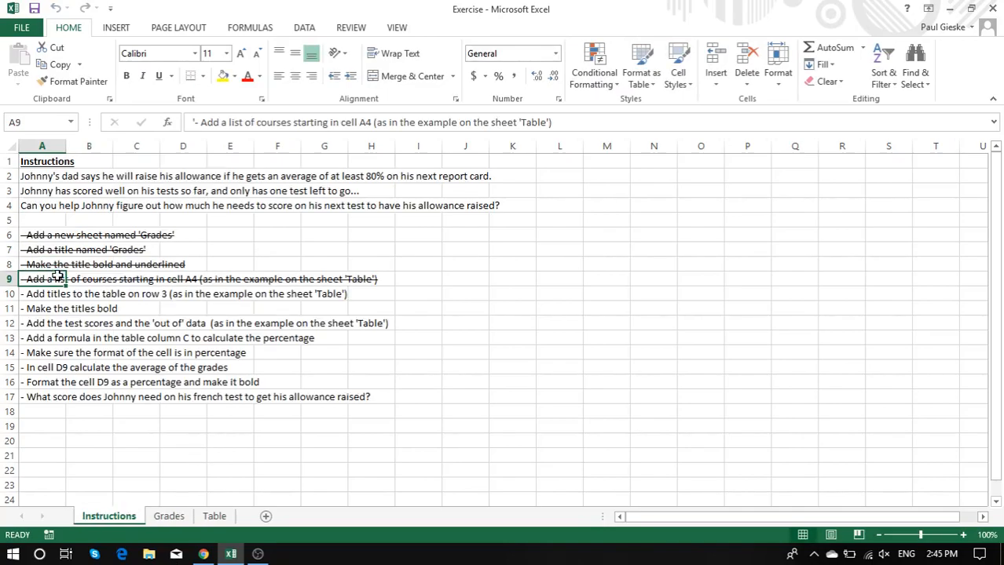
pyautogui.click(43, 295)
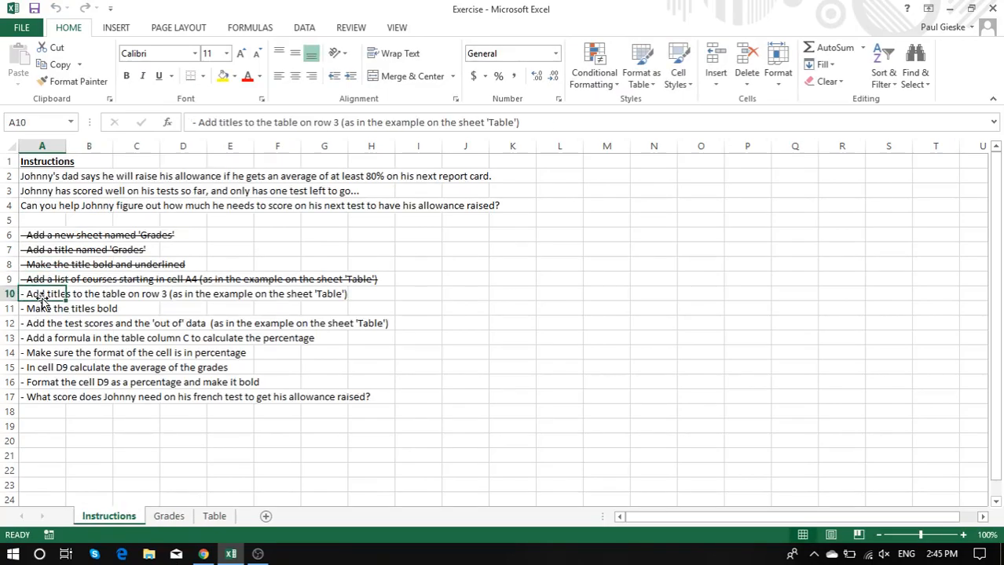
# Step: Using the Table sheet's headings as a guide, enter Course, Grade, out of and Percentage in A3 to D3 of the Grades sheet
pyautogui.click(214, 518)
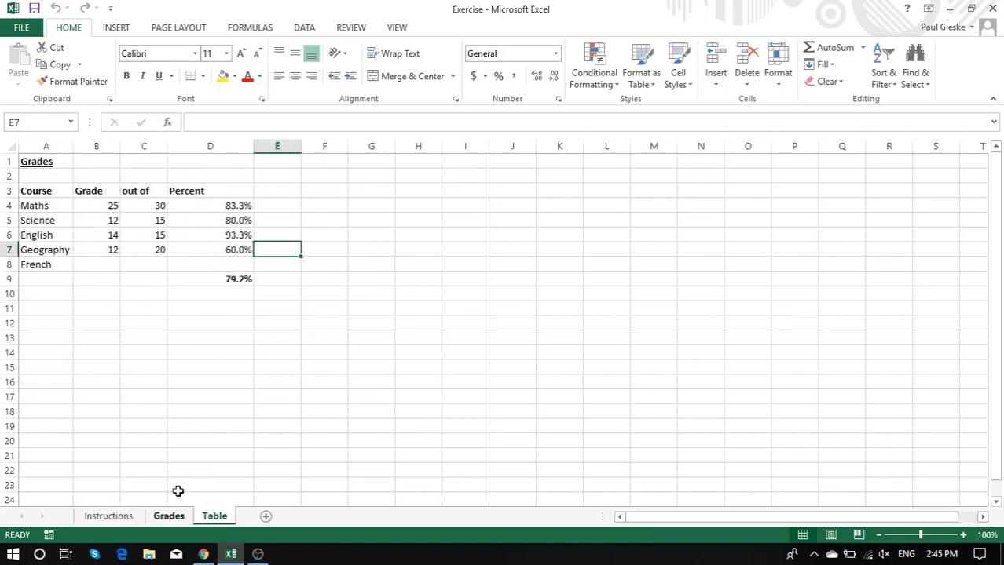
pyautogui.click(26, 192)
pyautogui.click(92, 193)
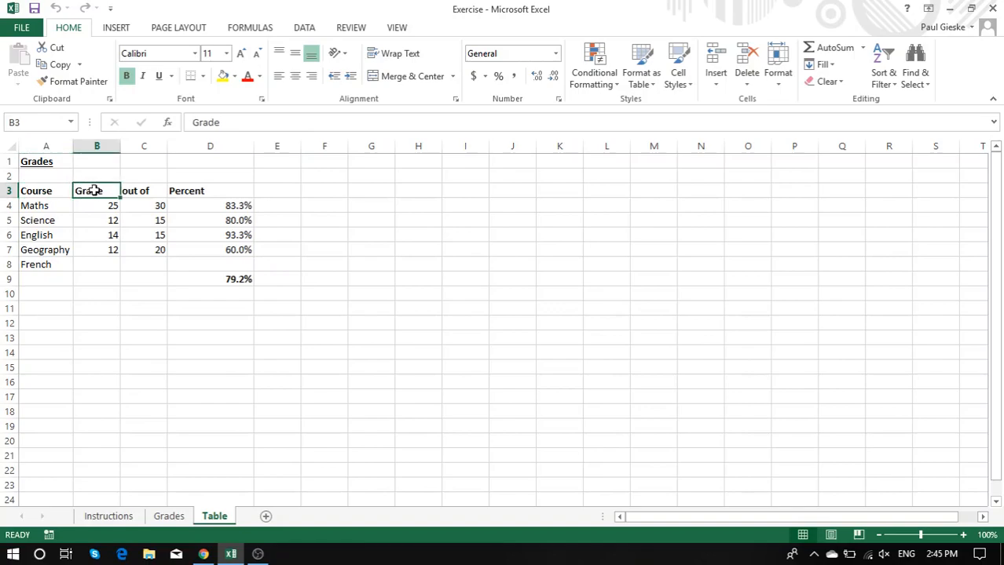
pyautogui.click(154, 198)
pyautogui.click(173, 193)
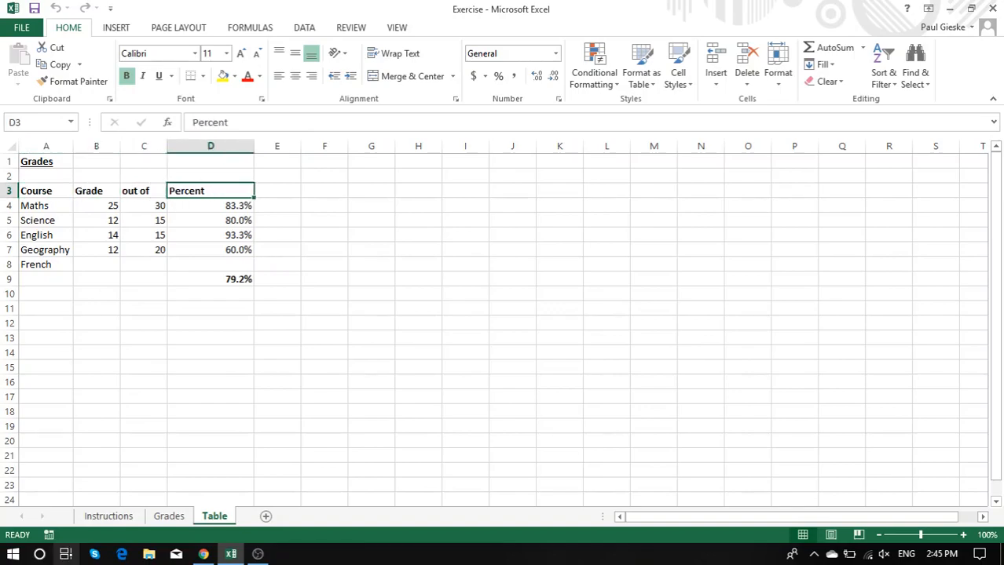
pyautogui.click(166, 520)
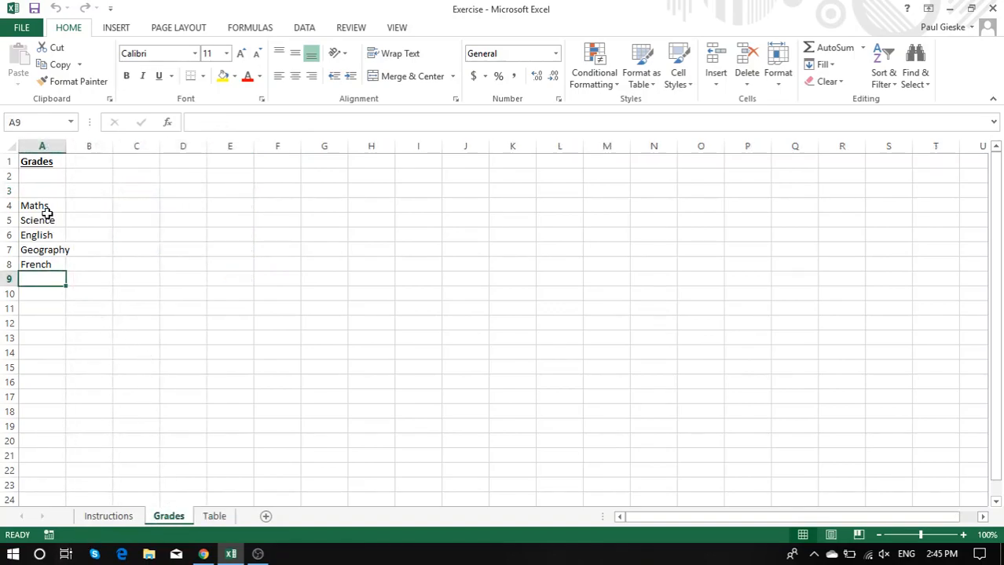
pyautogui.click(49, 190)
pyautogui.write('Course')
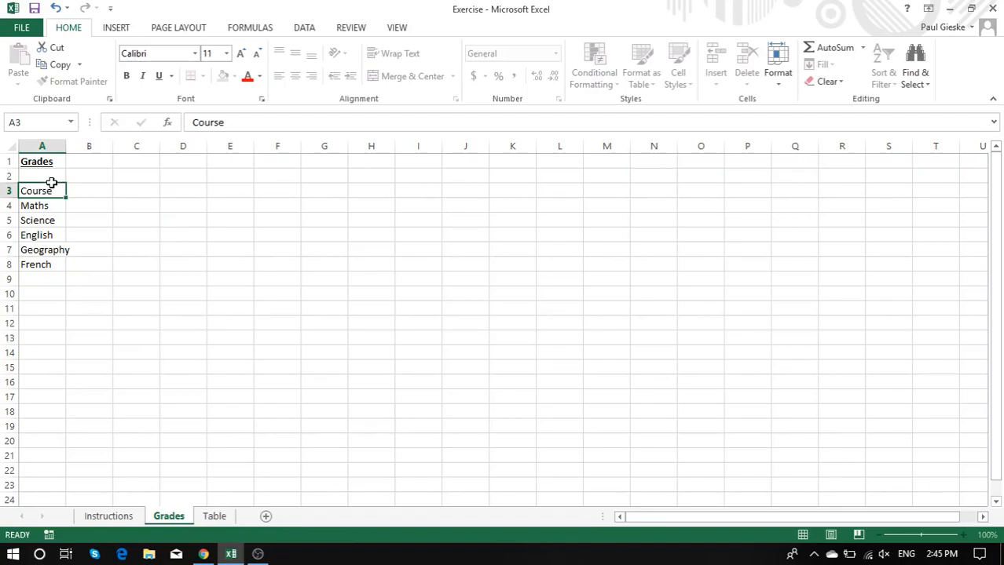
pyautogui.press('Tab')
pyautogui.write('Grade')
pyautogui.press('Tab')
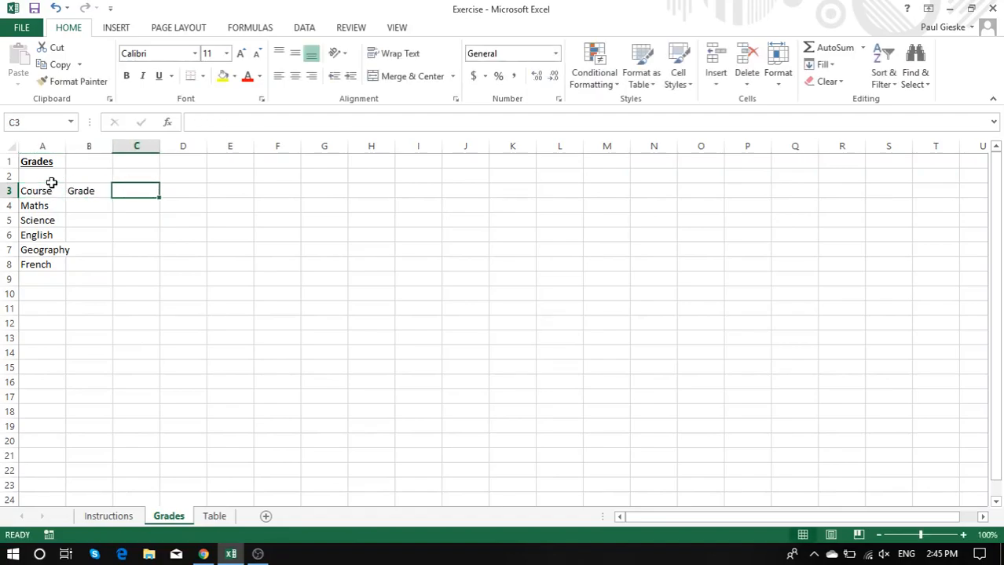
pyautogui.write('out of')
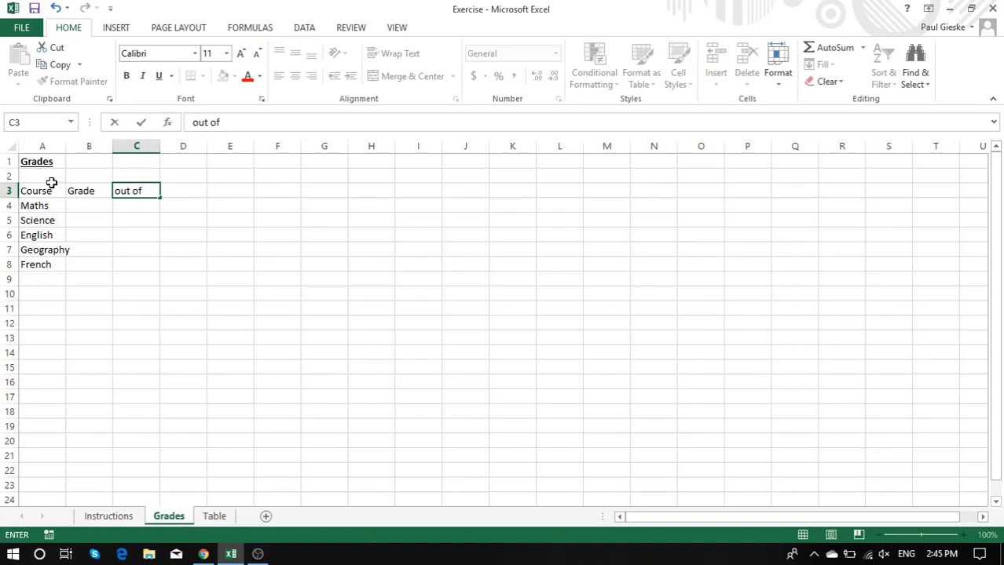
pyautogui.press('Tab')
pyautogui.write('Percentage')
pyautogui.press('Return')
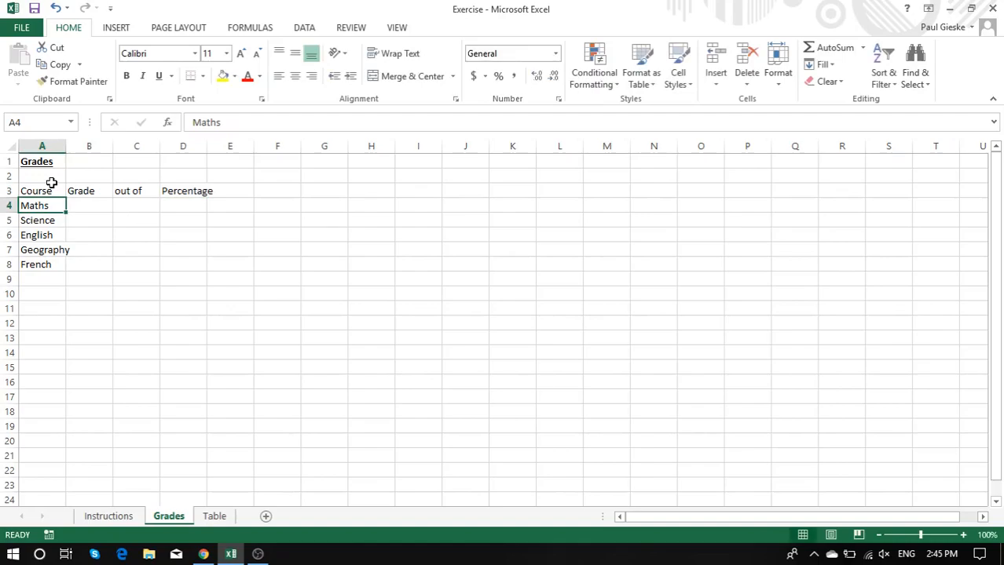
# Step: Strike through the completed task about adding table titles in cell A10 of the Instructions sheet
pyautogui.click(110, 517)
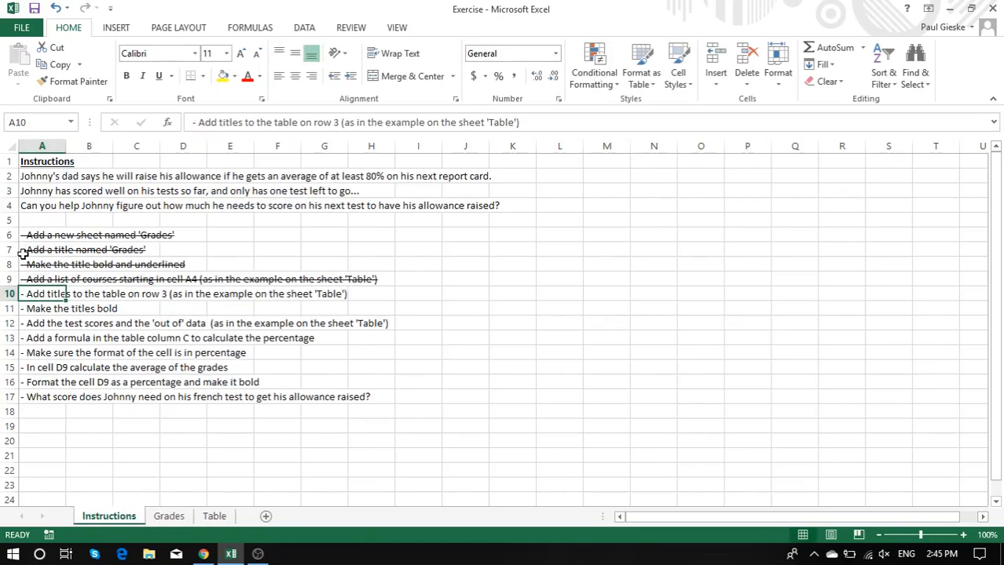
pyautogui.hotkey('ctrl', '5')
pyautogui.click(44, 307)
# Step: Make the column headings in cells A3 to D3 of the Grades sheet bold
pyautogui.click(183, 521)
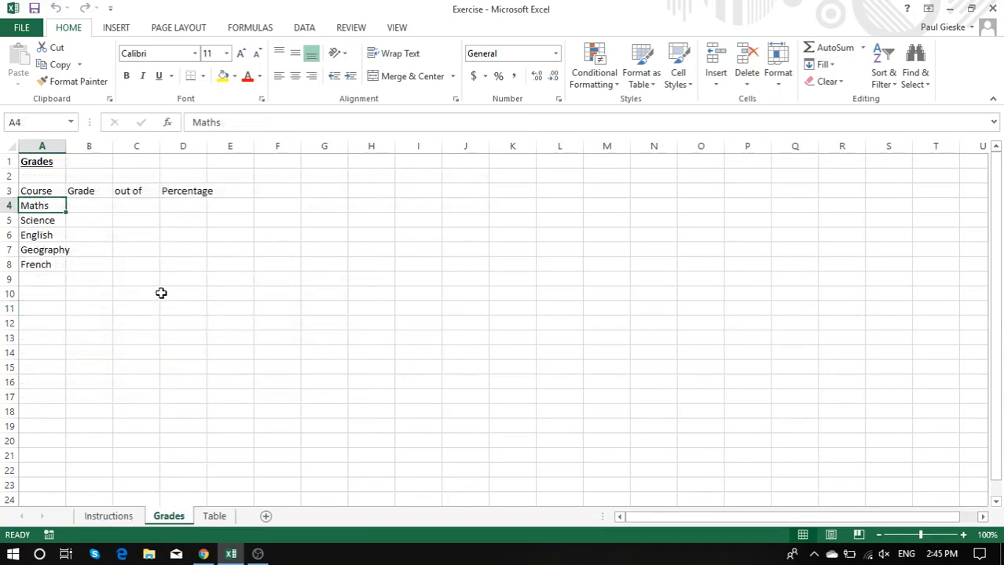
pyautogui.moveTo(37, 190); pyautogui.dragTo(196, 191)
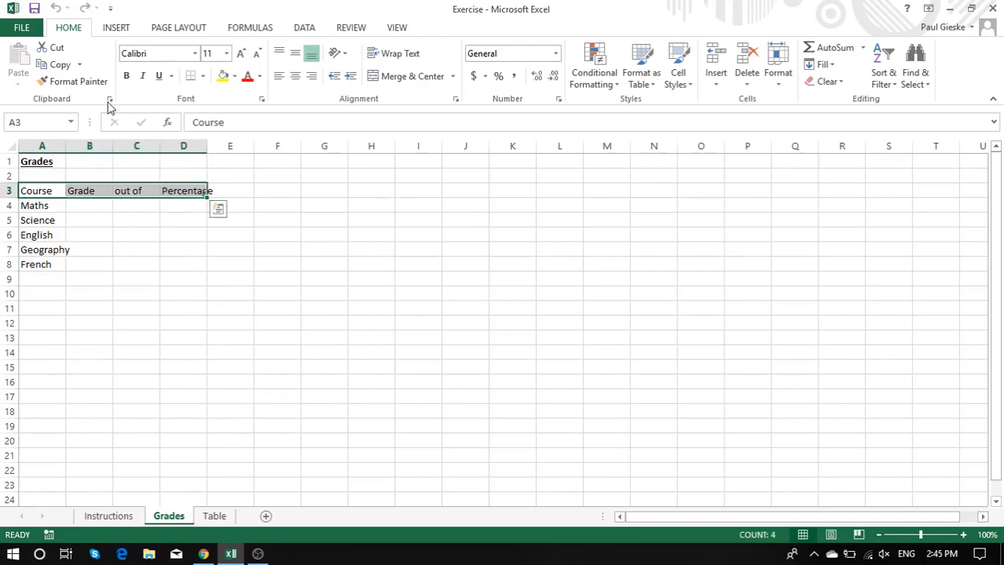
pyautogui.click(126, 75)
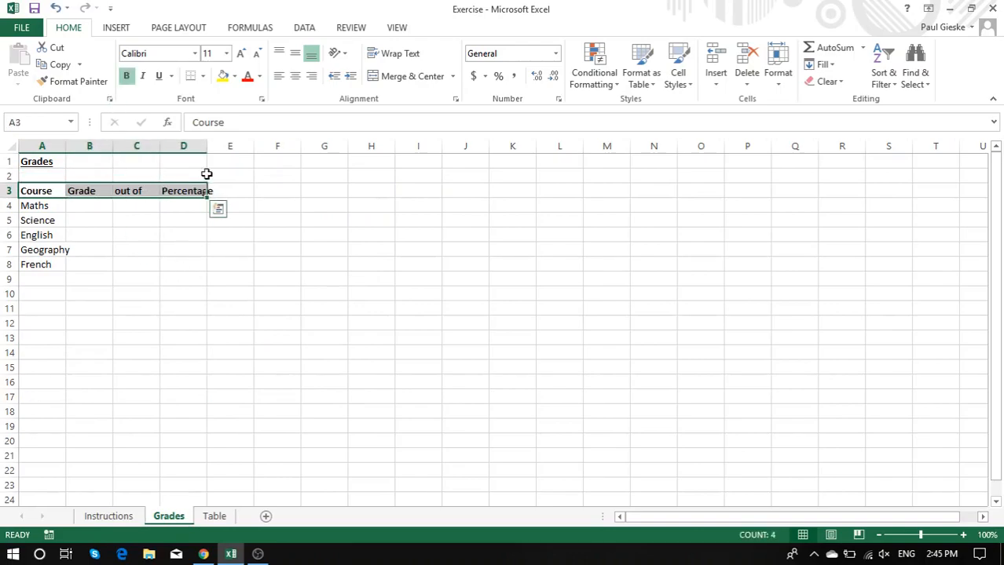
# Step: Autofit the widths of columns D and A on the Grades sheet to their contents
pyautogui.click(187, 191)
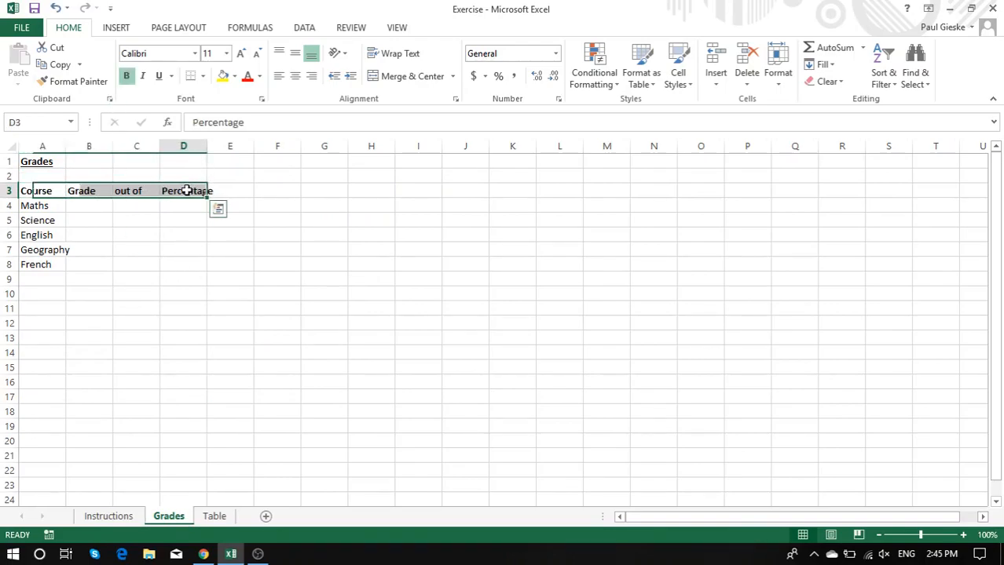
pyautogui.doubleClick(205, 145)
pyautogui.click(59, 249)
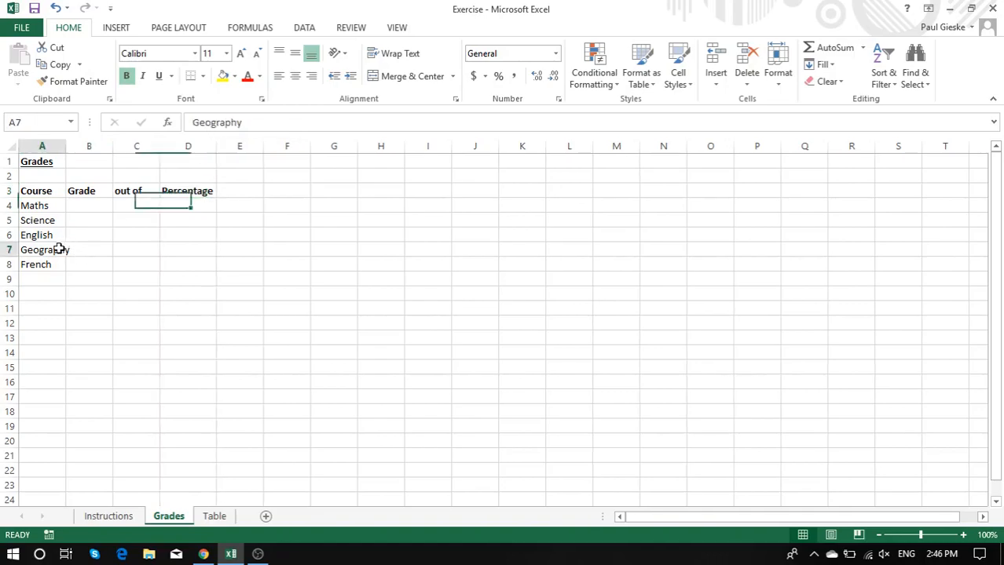
pyautogui.doubleClick(65, 146)
pyautogui.click(105, 204)
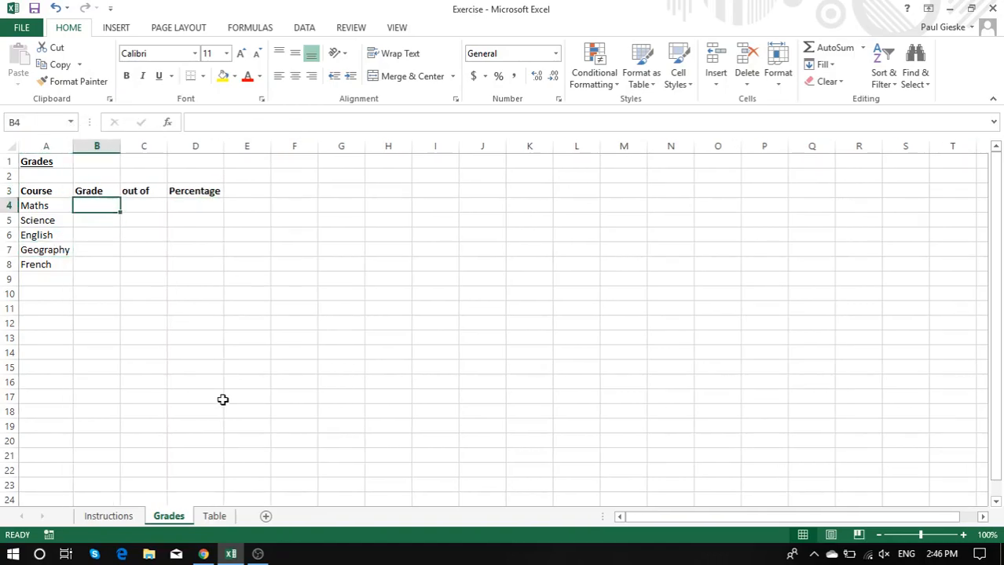
# Step: Strike through the completed task about bold titles in cell A11 of the Instructions sheet
pyautogui.click(116, 521)
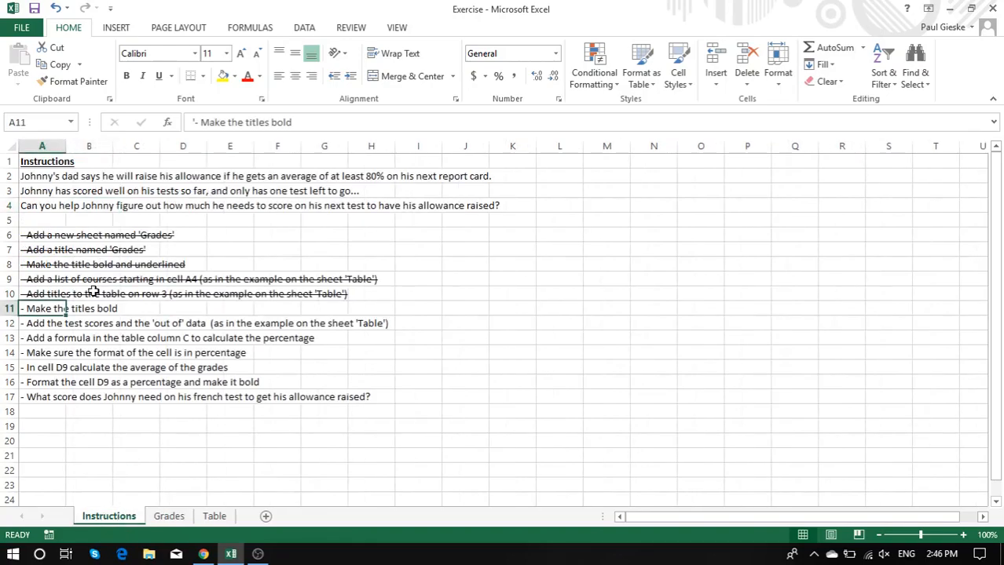
pyautogui.hotkey('ctrl', '5')
pyautogui.click(59, 323)
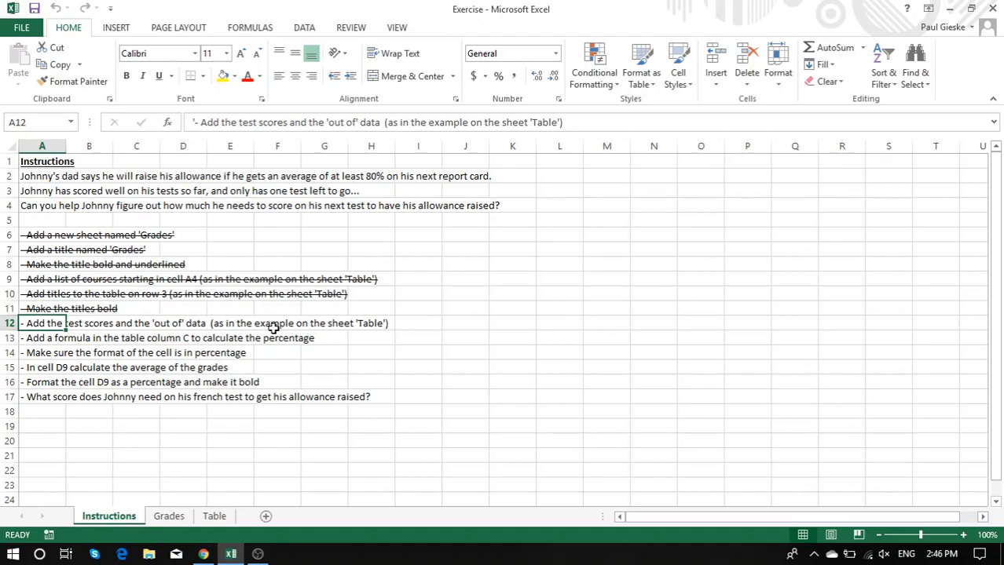
# Step: Using the Table sheet's scores as a guide, enter the grades 25, 12, 14 and 12 in B4 to B7 of the Grades sheet
pyautogui.click(214, 518)
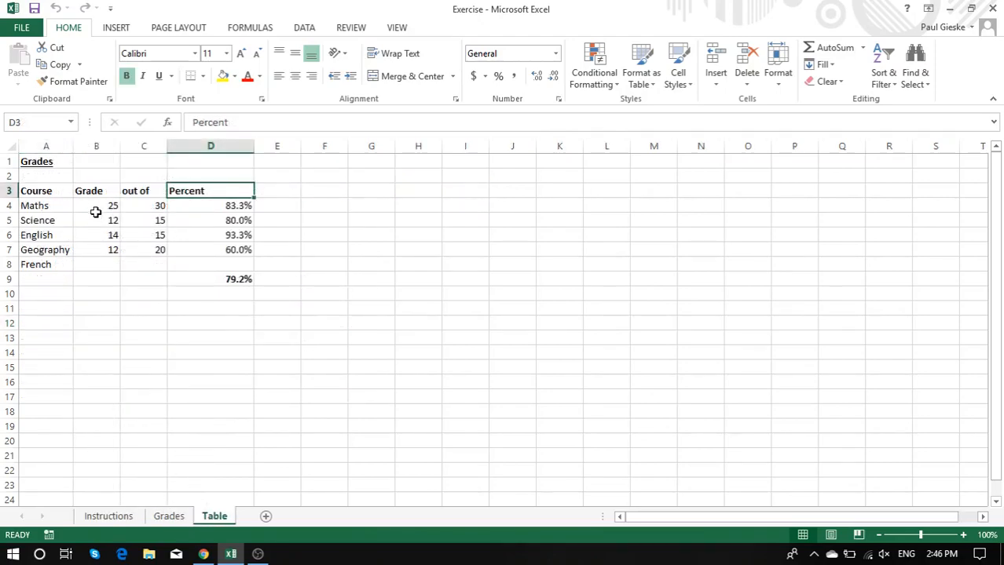
pyautogui.click(97, 208)
pyautogui.click(97, 220)
pyautogui.click(98, 235)
pyautogui.click(101, 250)
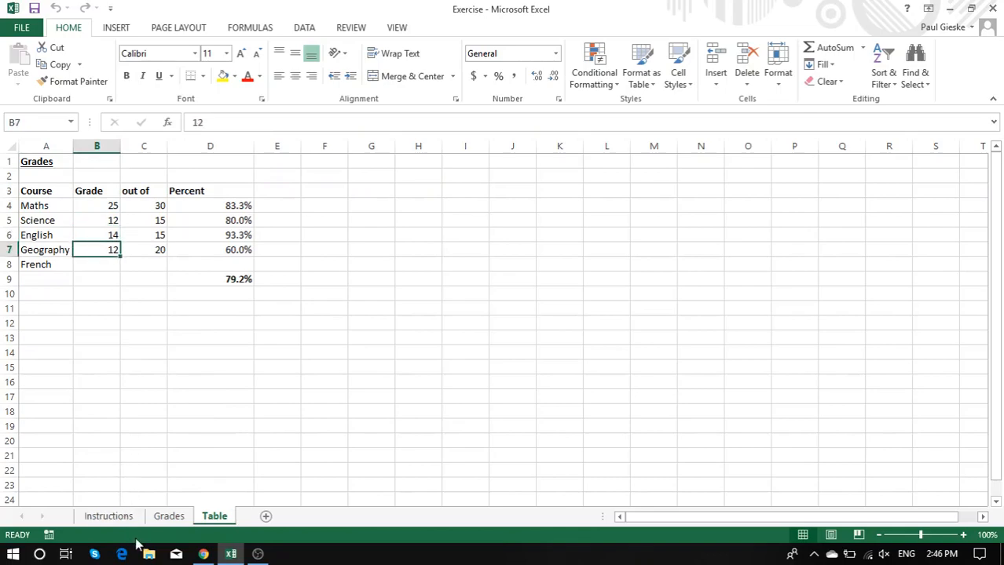
pyautogui.click(169, 517)
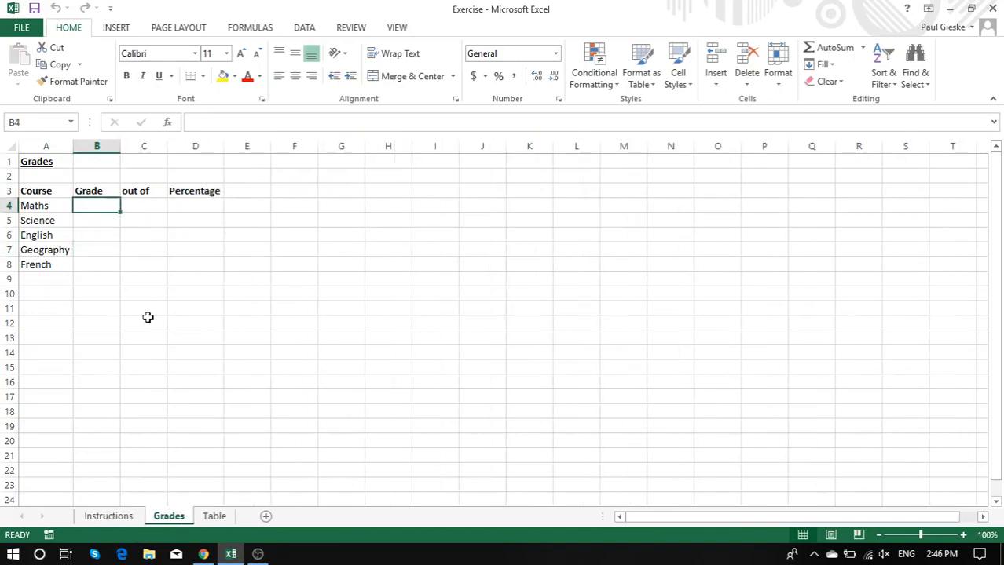
pyautogui.write('25')
pyautogui.press('Return')
pyautogui.write('12')
pyautogui.press('Return')
pyautogui.write('14')
pyautogui.press('Return')
pyautogui.write('12')
pyautogui.press('Return')
# Step: Using the Table sheet as a guide, enter the out of values 30, 15, 15 and 20 in C4 to C7 of the Grades sheet
pyautogui.press('Right')
pyautogui.press('Up')
pyautogui.press('Up')
pyautogui.press('Up')
pyautogui.press('Up')
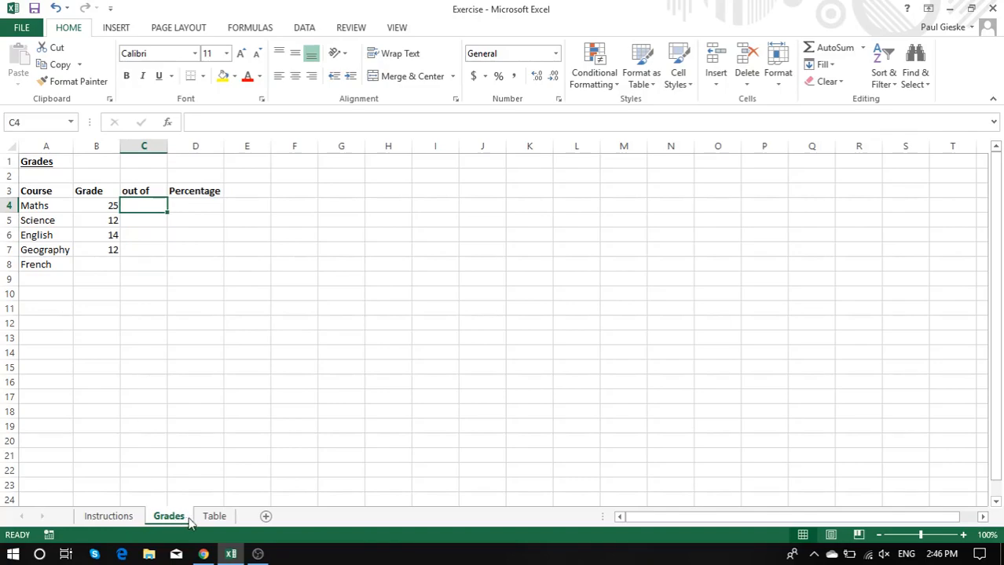
pyautogui.click(212, 517)
pyautogui.click(150, 210)
pyautogui.click(152, 221)
pyautogui.click(157, 234)
pyautogui.click(160, 249)
pyautogui.click(187, 515)
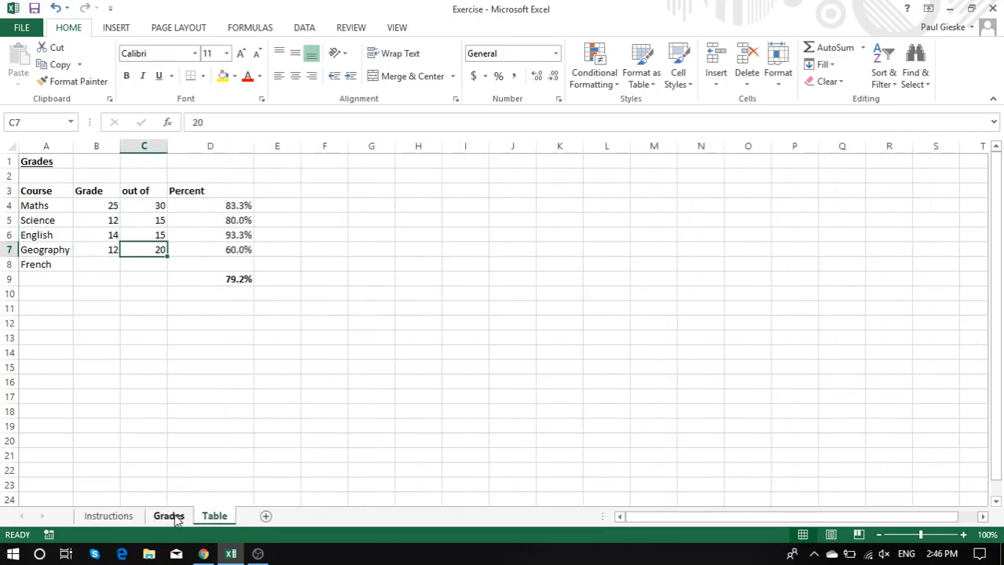
pyautogui.write('30')
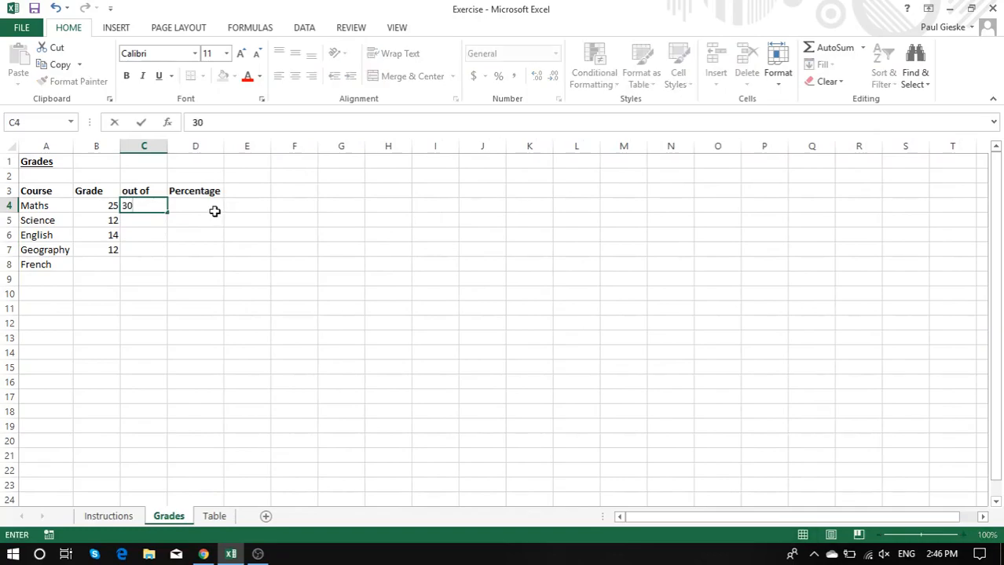
pyautogui.press('Return')
pyautogui.write('15')
pyautogui.press('Return')
pyautogui.write('15')
pyautogui.press('Return')
pyautogui.write('20')
pyautogui.press('Return')
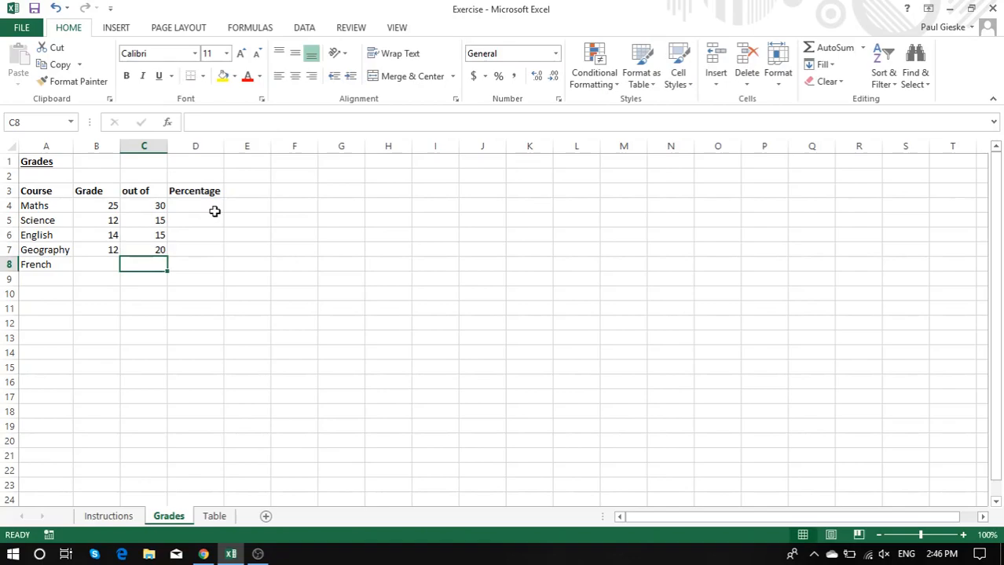
# Step: Strike through the completed task about adding test scores and 'out of' data in cell A12 of the Instructions sheet
pyautogui.click(110, 517)
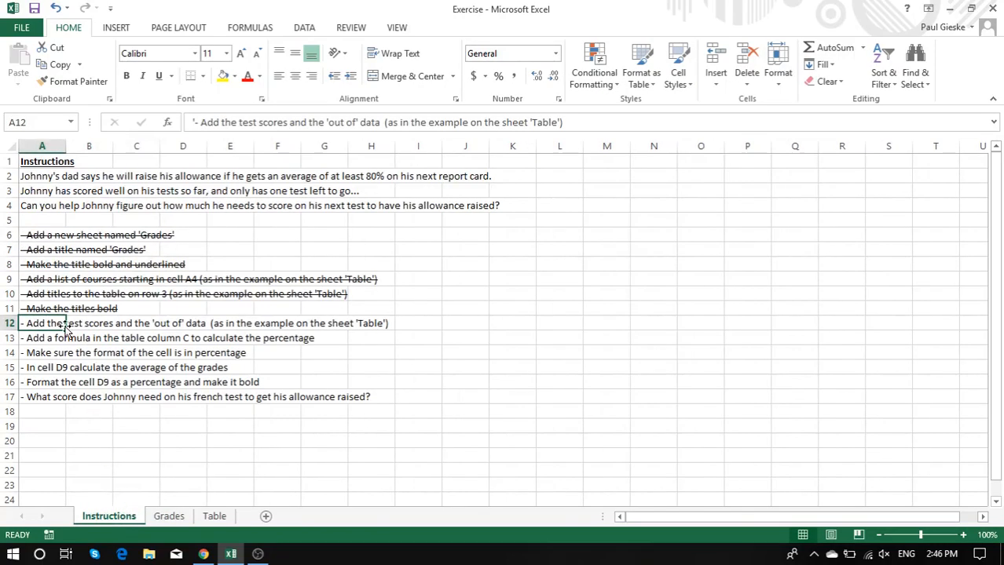
pyautogui.hotkey('ctrl', '5')
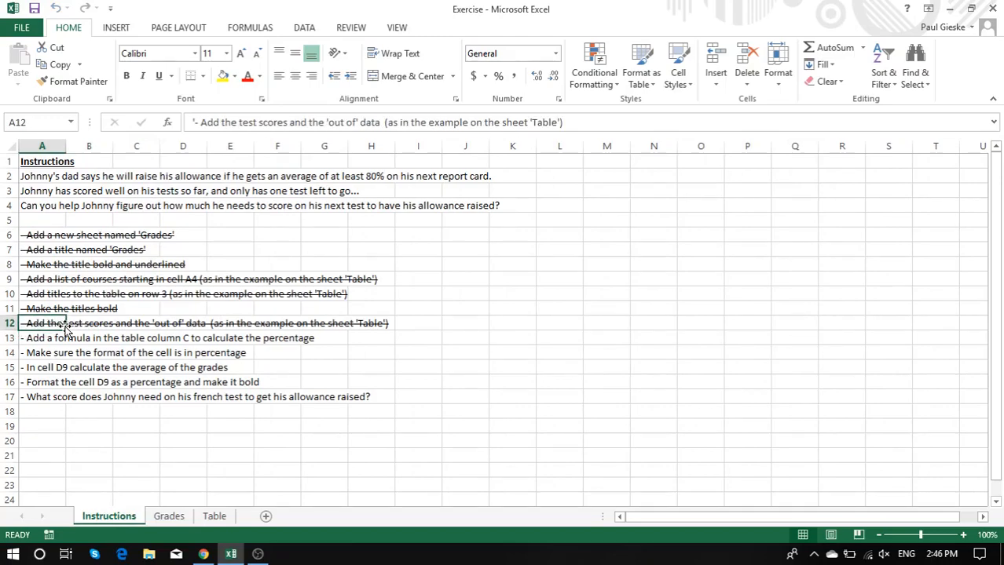
pyautogui.press('Down')
pyautogui.press('Right')
pyautogui.press('Right')
pyautogui.press('Right')
pyautogui.press('Right')
pyautogui.press('Left')
pyautogui.press('Left')
pyautogui.press('Left')
pyautogui.press('Left')
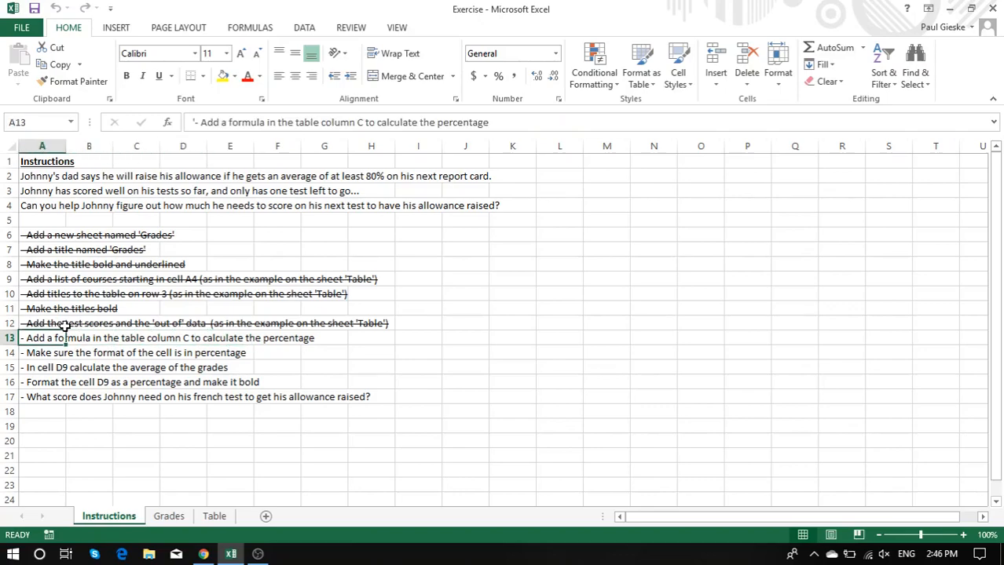
# Step: Enter the Maths percentage formula =B4/C4 in cell D4 of the Grades sheet
pyautogui.click(168, 516)
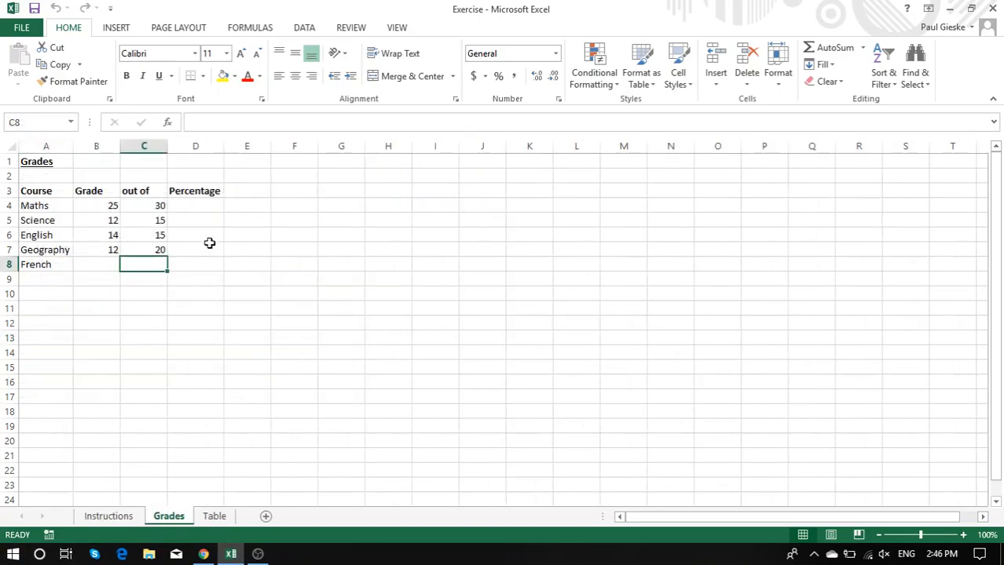
pyautogui.click(202, 205)
pyautogui.write('=')
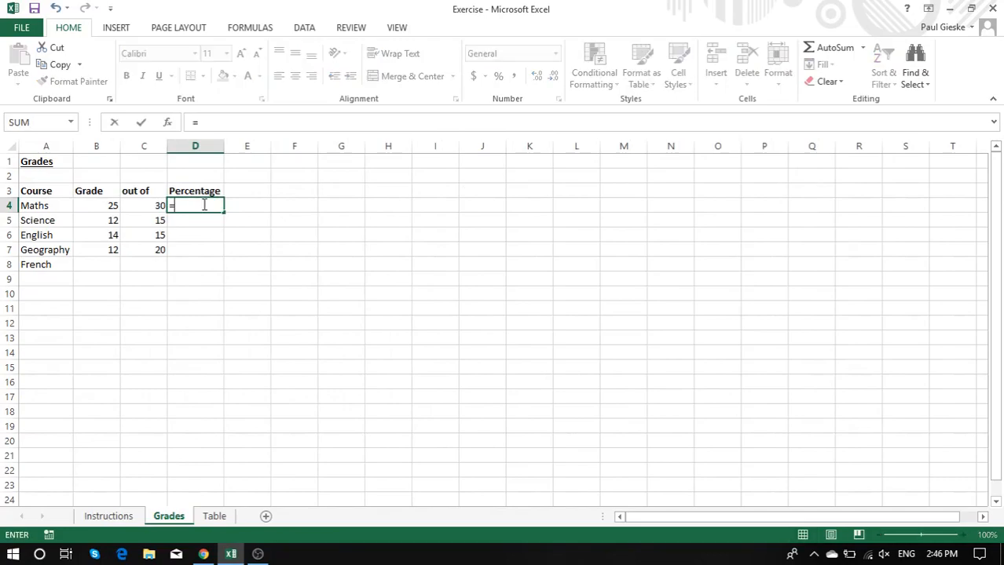
pyautogui.press('Left')
pyautogui.press('Left')
pyautogui.write('/')
pyautogui.press('Left')
pyautogui.press('Return')
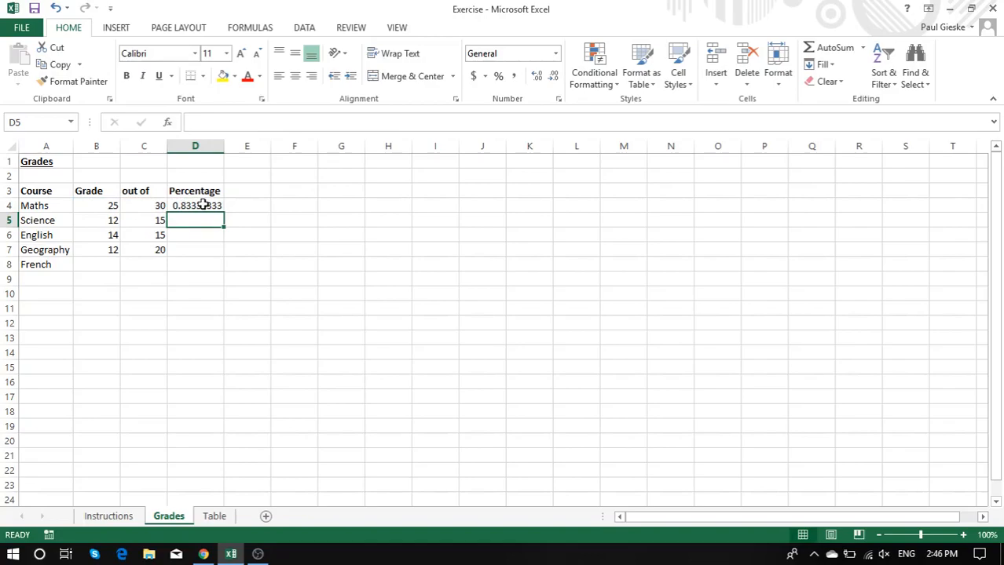
# Step: Copy the percentage formula from D4 into D5 to D8, and clear the French row's formula in D8
pyautogui.click(204, 205)
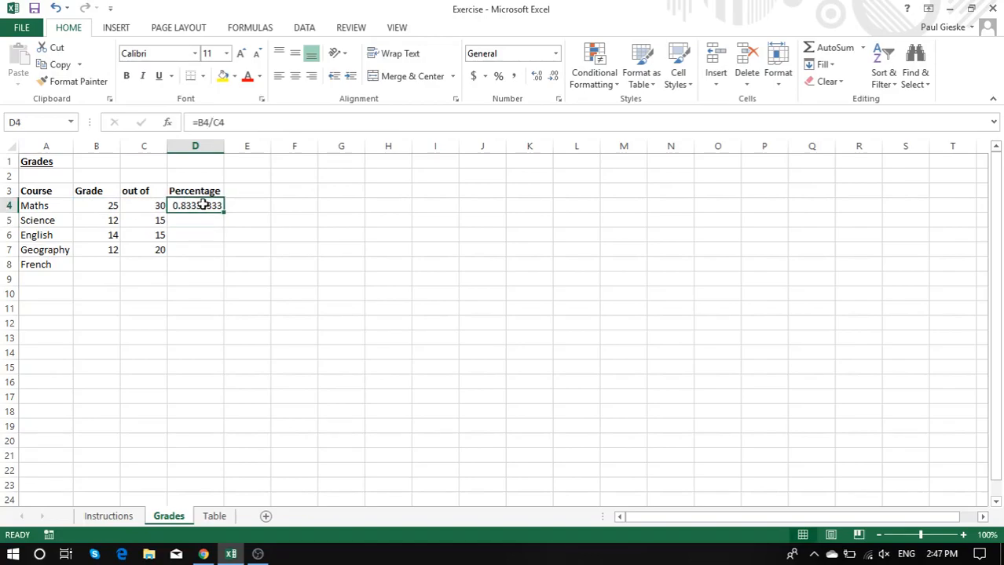
pyautogui.rightClick(203, 205)
pyautogui.click(232, 231)
pyautogui.moveTo(214, 220); pyautogui.dragTo(208, 260)
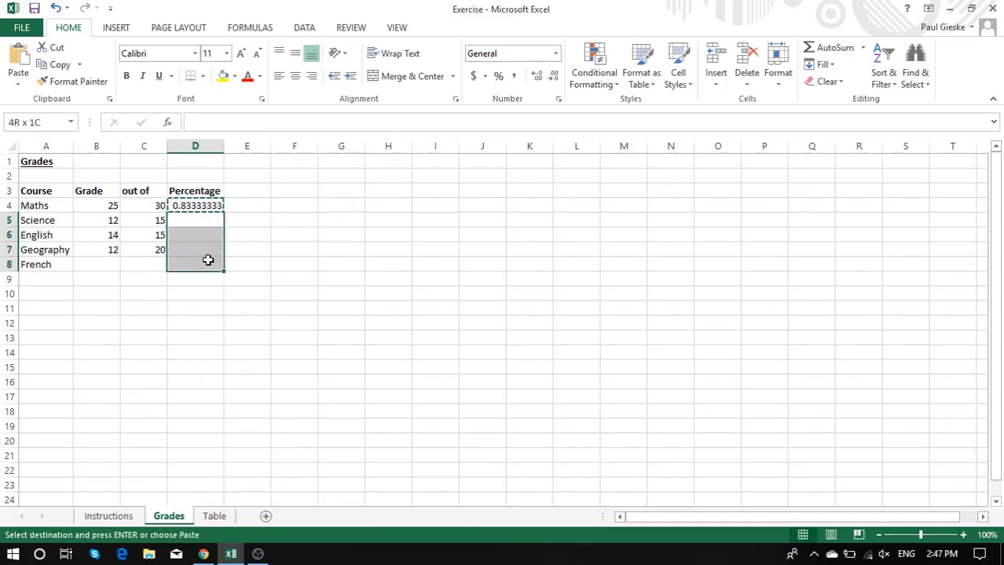
pyautogui.rightClick(208, 261)
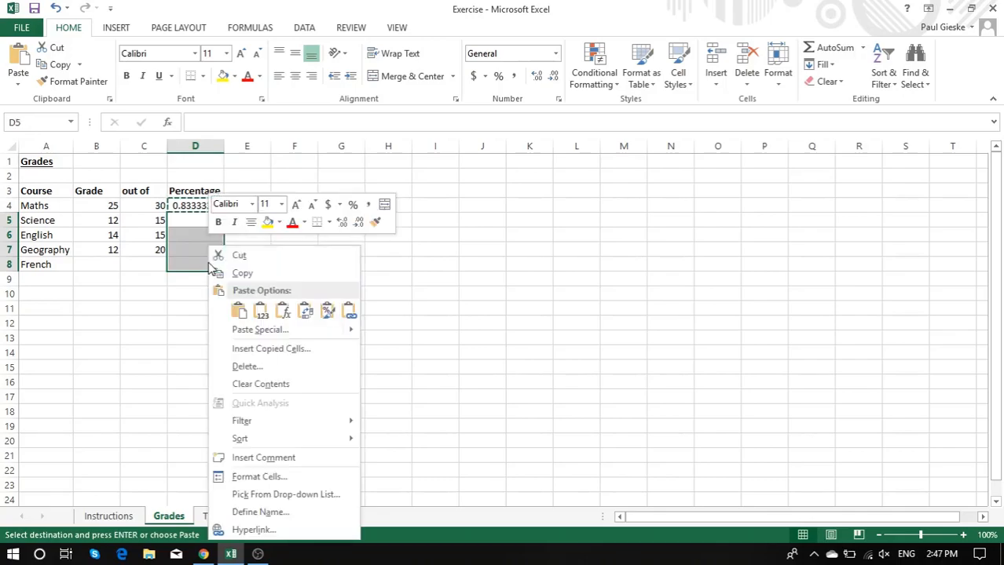
pyautogui.click(241, 310)
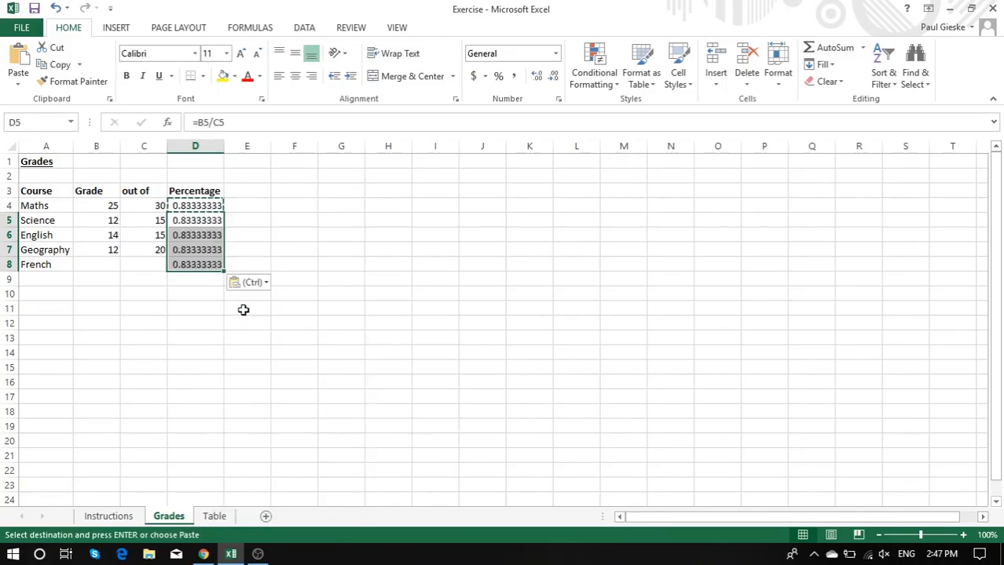
pyautogui.click(210, 264)
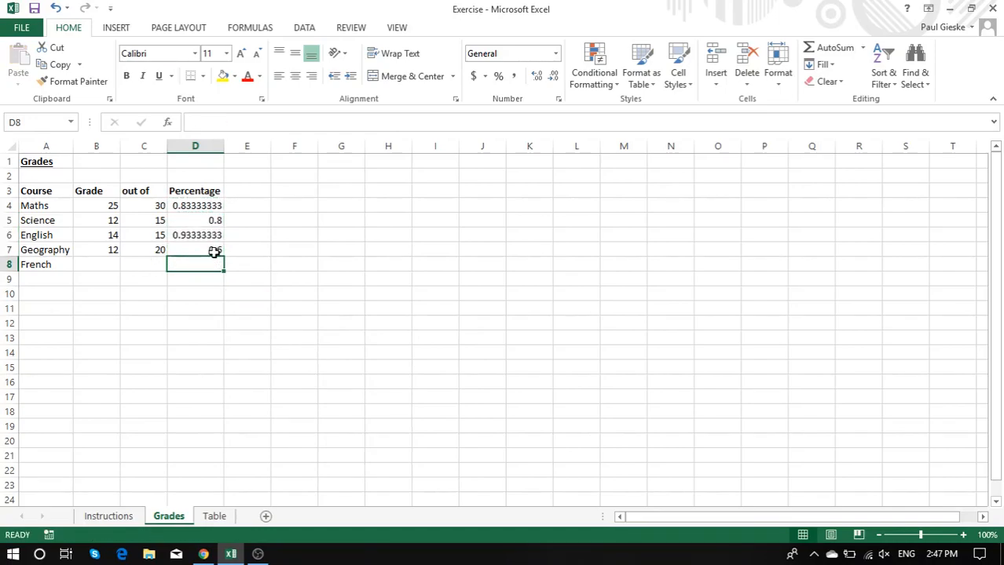
# Step: Format the course results in cells D4 to D7 as percentages
pyautogui.moveTo(214, 252); pyautogui.dragTo(215, 204)
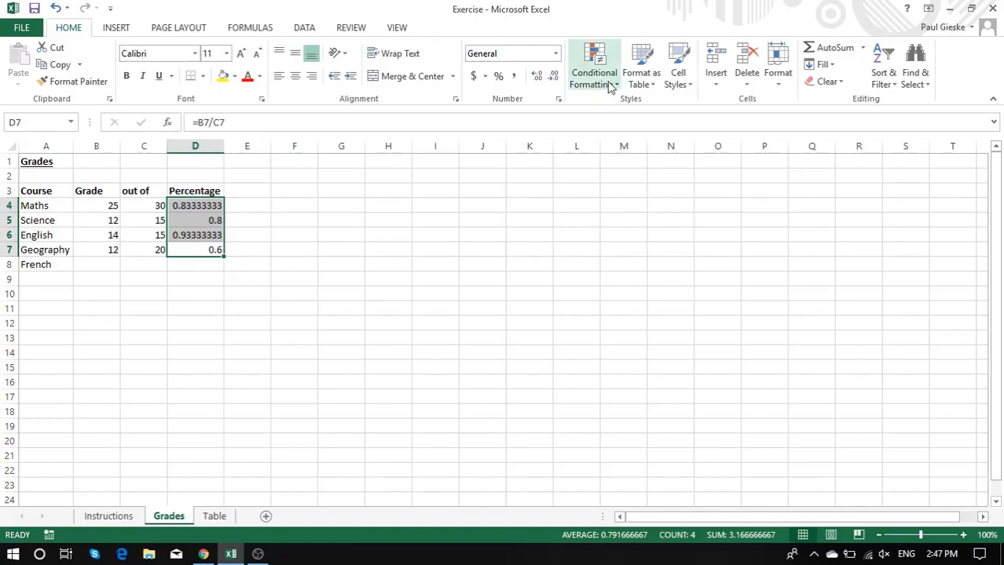
pyautogui.click(499, 77)
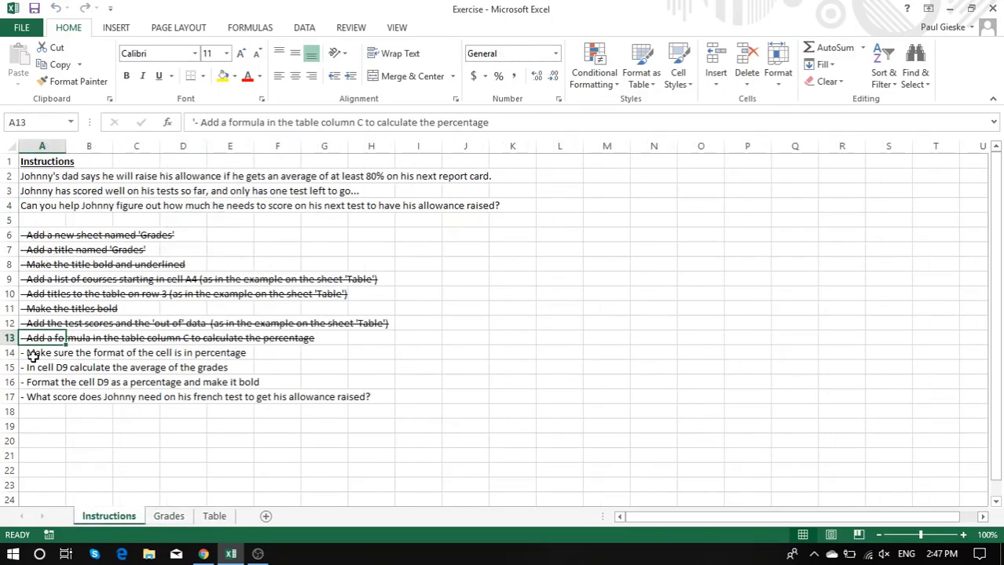
# Step: Strike through the completed percentage format task in cell A14 of the Instructions sheet
pyautogui.click(32, 356)
pyautogui.hotkey('ctrl', '5')
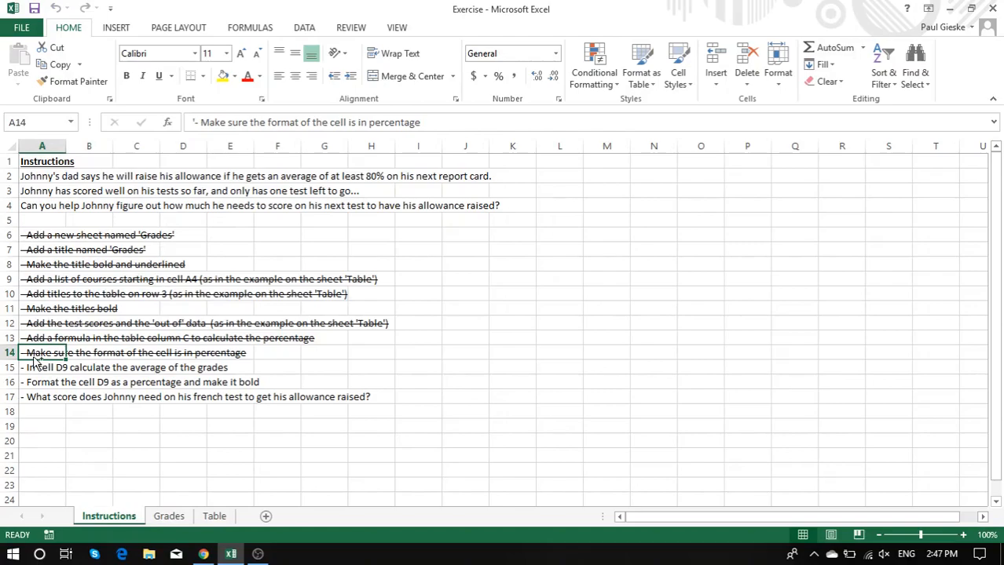
pyautogui.click(32, 368)
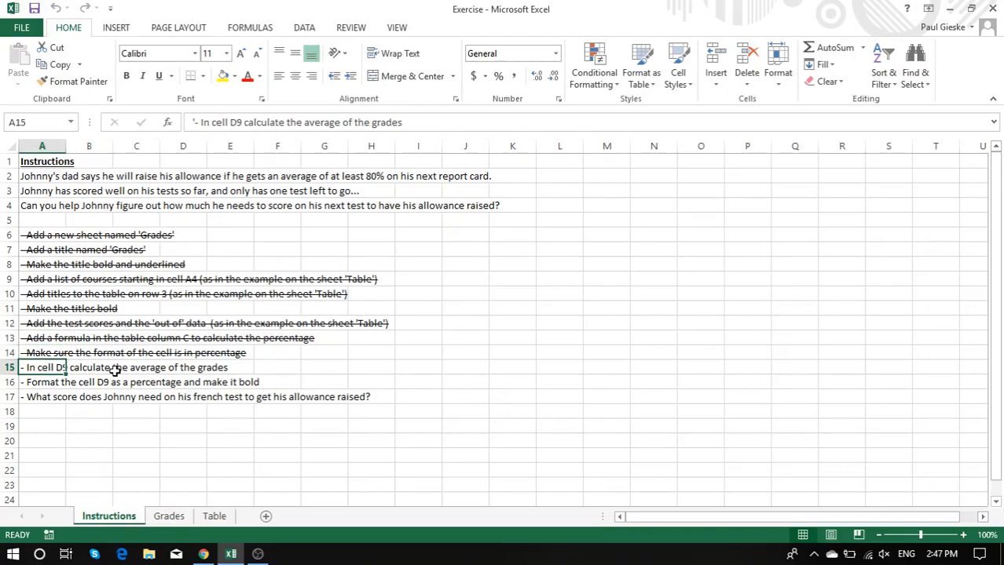
# Step: Calculate the average of the percentages in cell D9 of the Grades sheet with =AVERAGE(D4:D8)
pyautogui.click(177, 520)
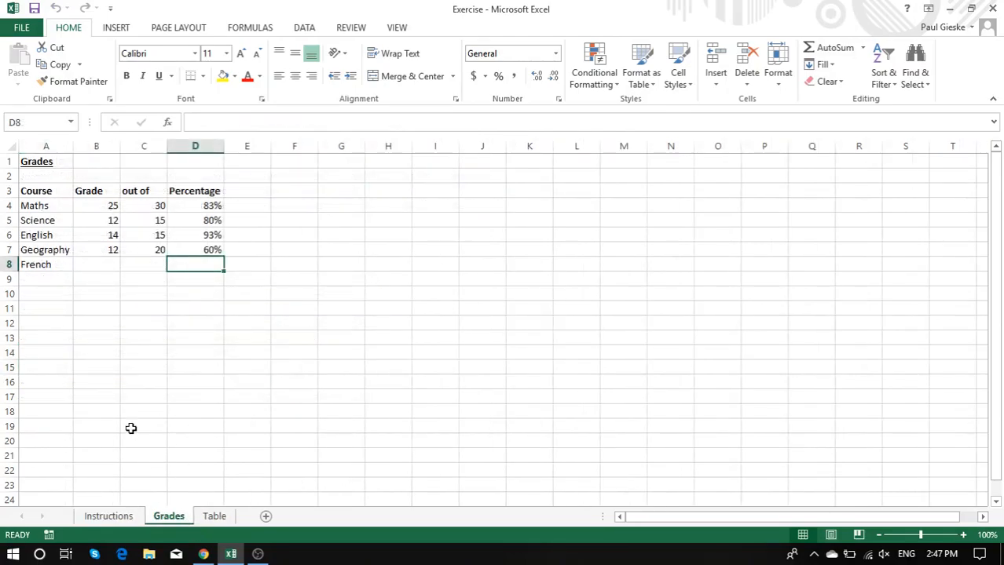
pyautogui.click(189, 280)
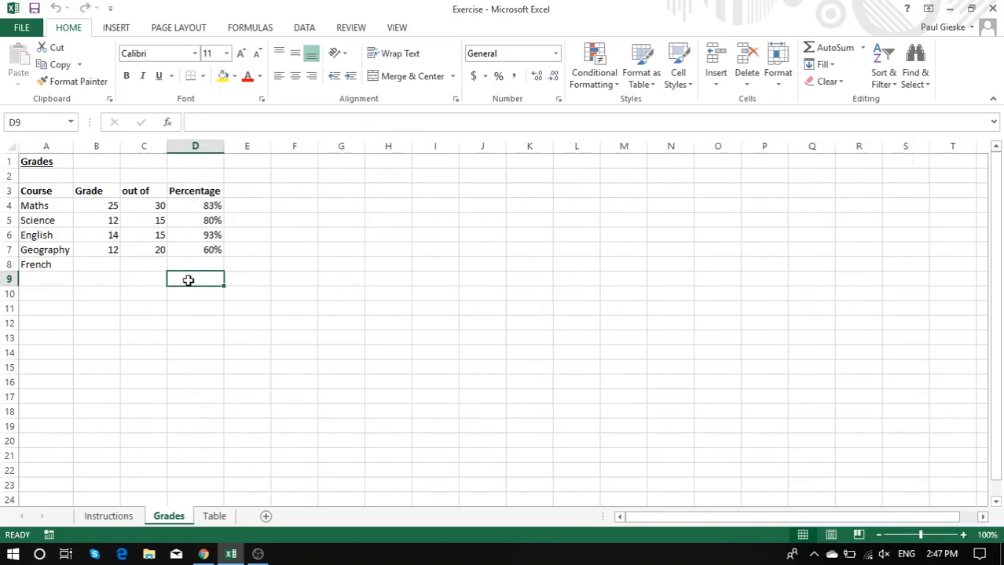
pyautogui.write('=av')
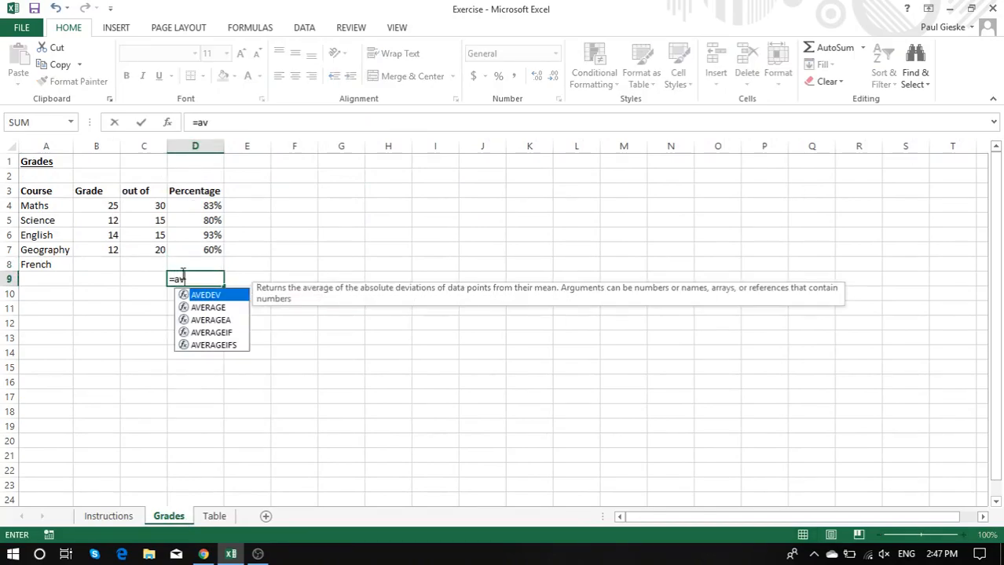
pyautogui.write('era')
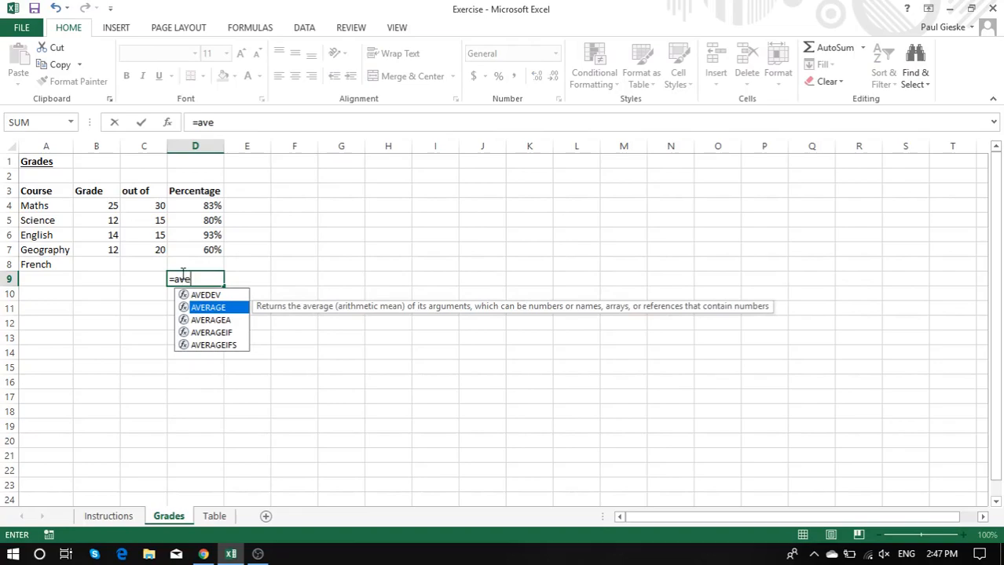
pyautogui.press('Tab')
pyautogui.press('Up')
pyautogui.hotkey('shift', 'Up')
pyautogui.hotkey('shift', 'Up')
pyautogui.hotkey('shift', 'Up')
pyautogui.hotkey('shift', 'Up')
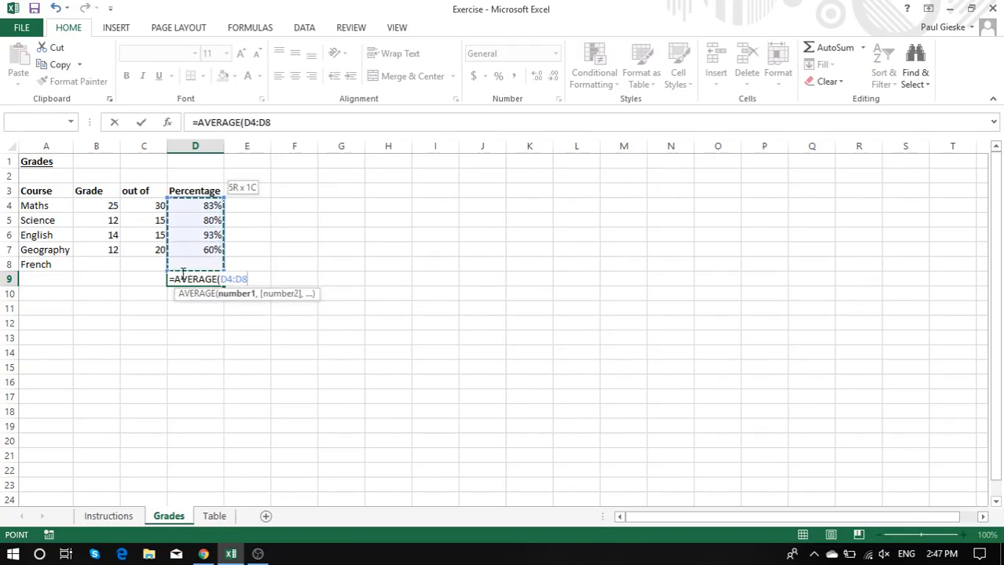
pyautogui.press('Return')
pyautogui.click(182, 274)
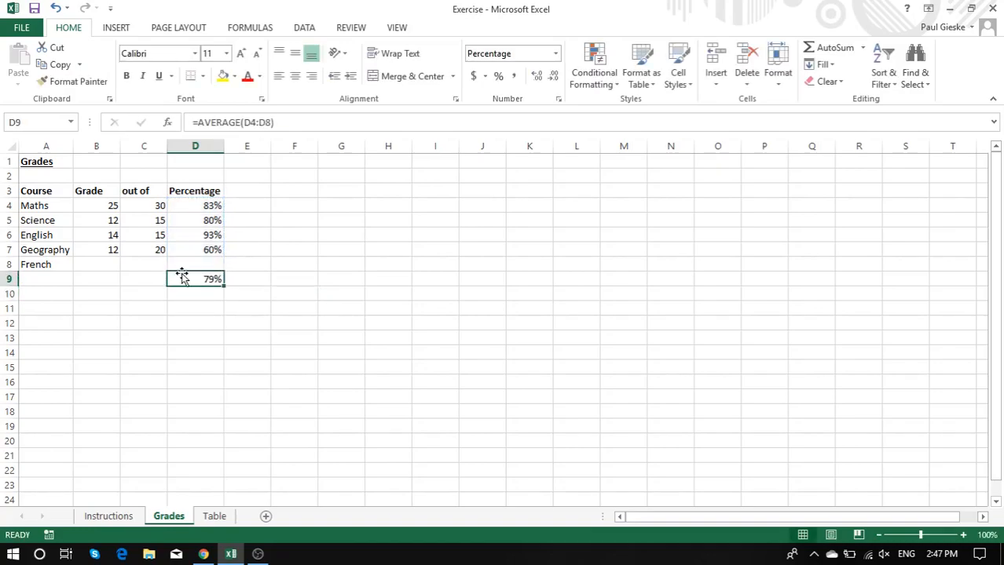
# Step: Strike through the completed task about calculating the average in cell A15 of the Instructions sheet
pyautogui.click(102, 517)
pyautogui.hotkey('ctrl', '5')
pyautogui.press('Down')
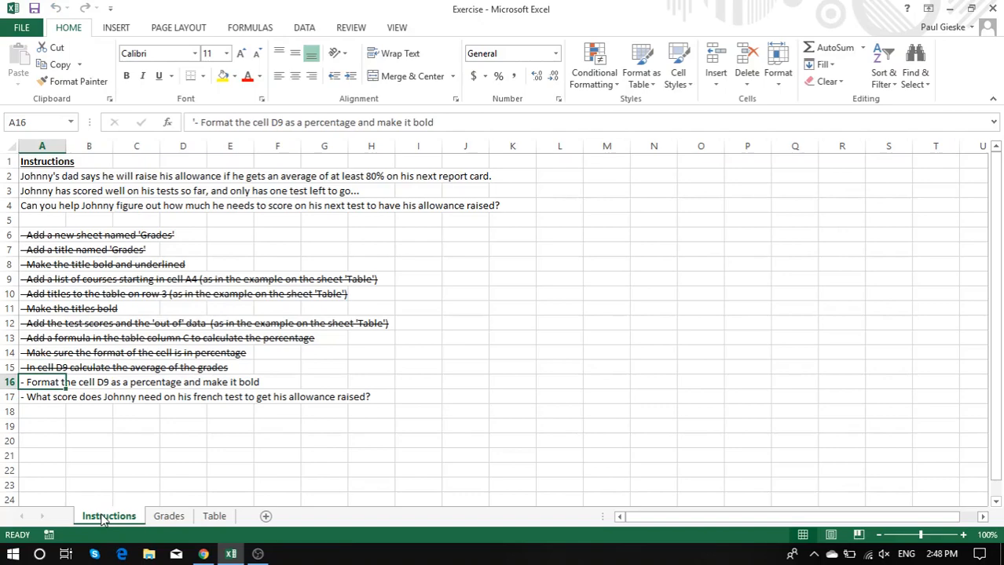
# Step: Make the average in cell D9 of the Grades sheet bold and strike through the matching task in cell A16 of the Instructions sheet
pyautogui.click(169, 516)
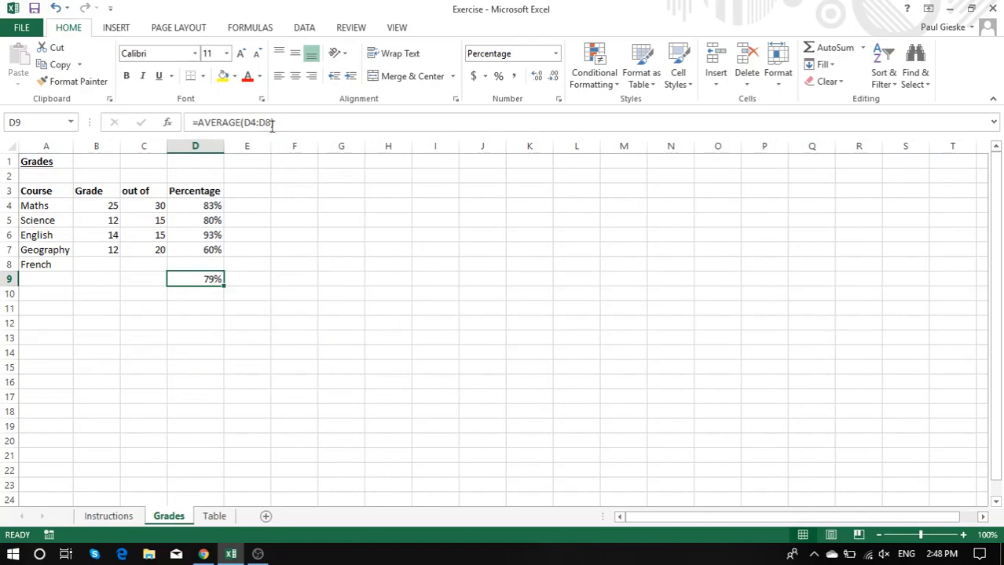
pyautogui.click(128, 79)
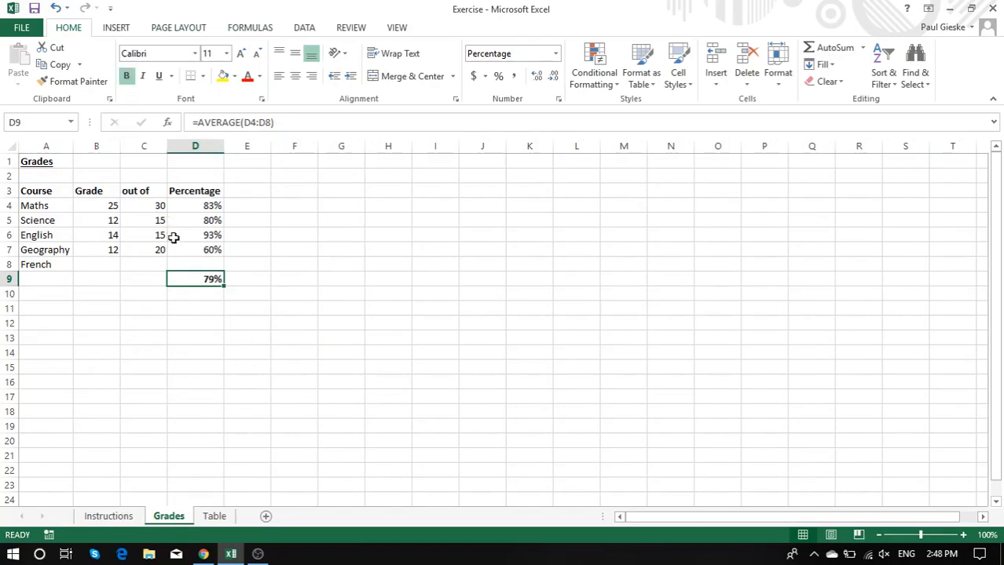
pyautogui.click(89, 514)
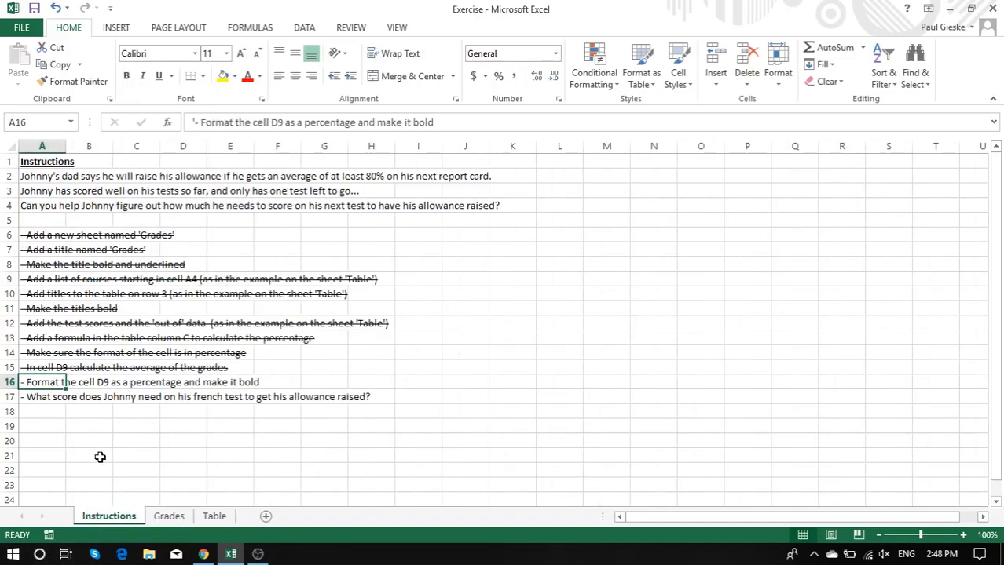
pyautogui.hotkey('ctrl', '5')
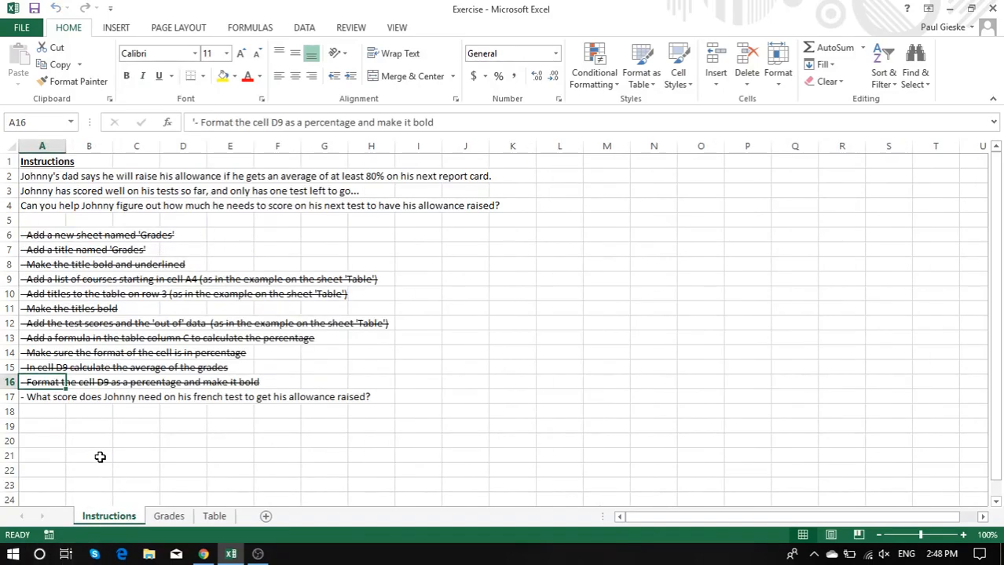
pyautogui.press('Down')
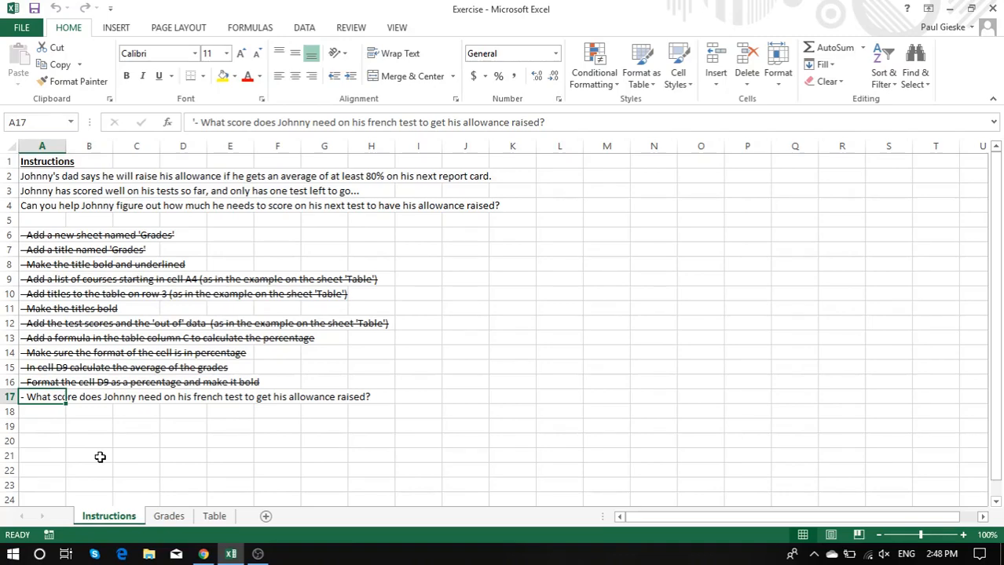
# Step: Enter 20 as the French test's "out of" value in cell C8 of the Grades sheet
pyautogui.click(169, 516)
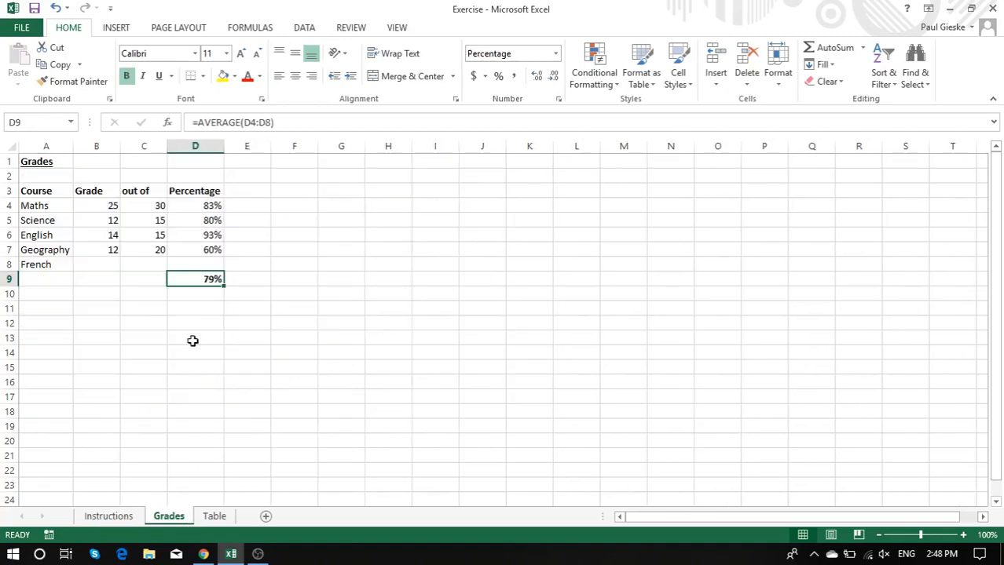
pyautogui.click(148, 252)
pyautogui.click(152, 264)
pyautogui.write('20')
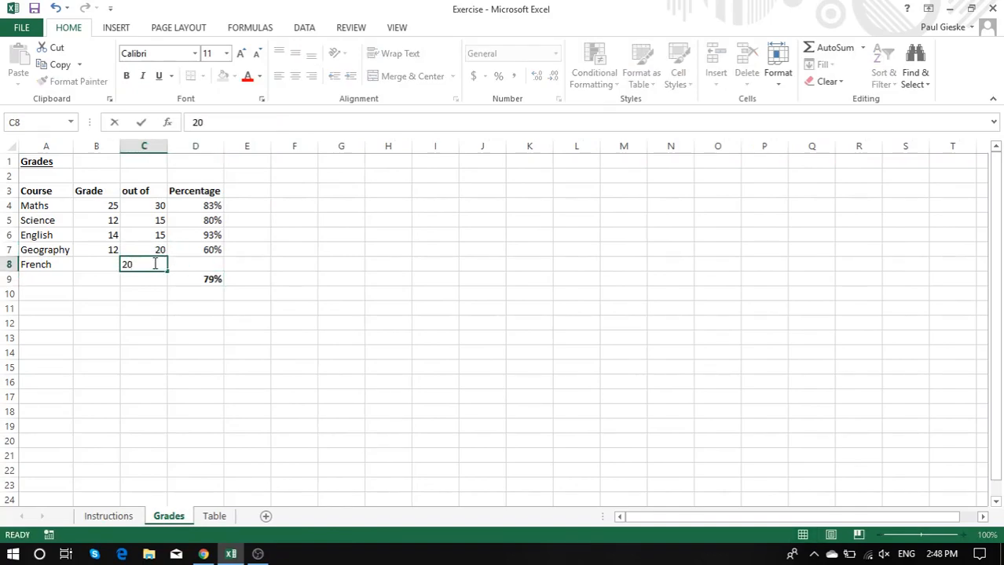
pyautogui.press('Return')
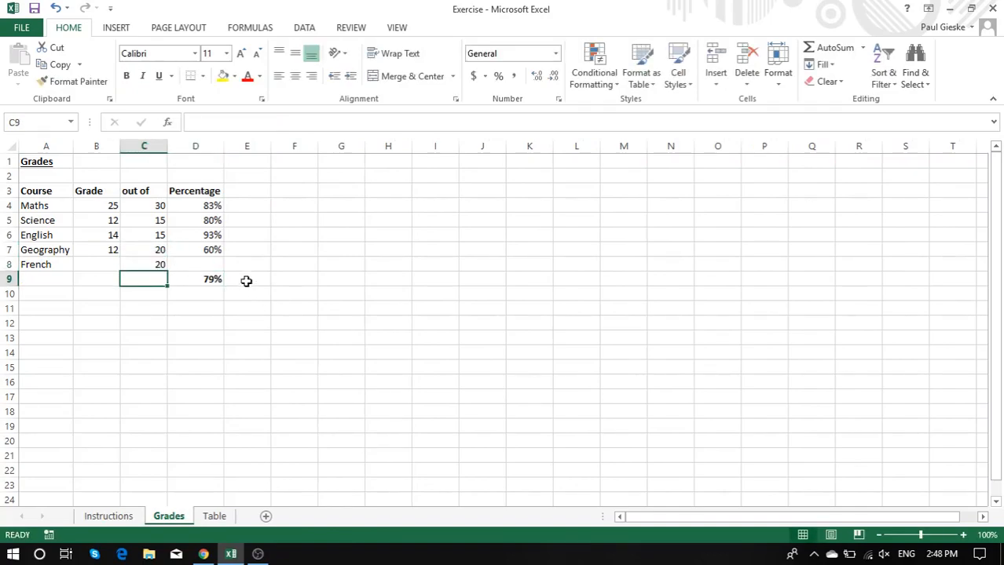
# Step: Fill the percentage formula from cell D7 down to the French row in cell D8
pyautogui.click(217, 250)
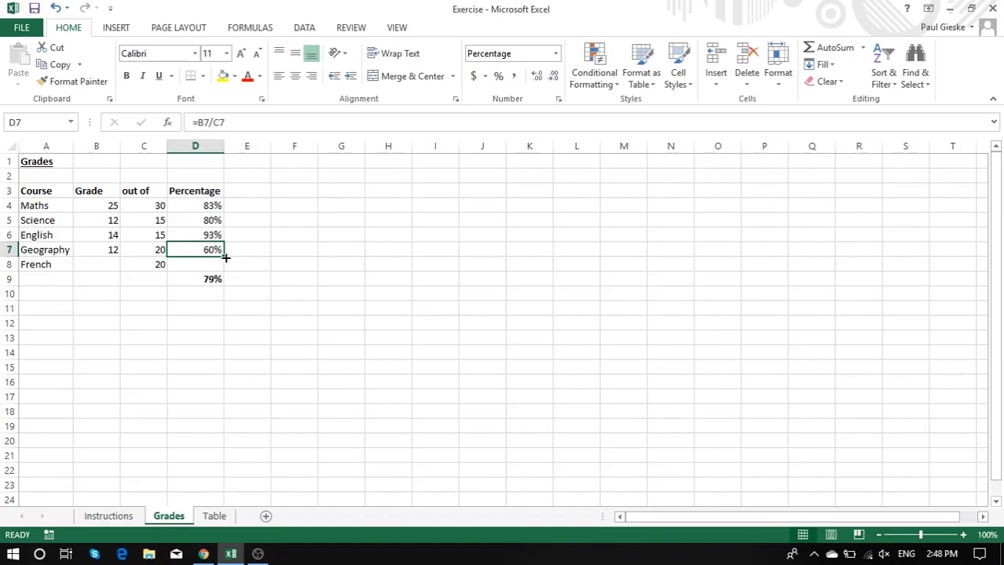
pyautogui.moveTo(225, 257); pyautogui.dragTo(225, 271)
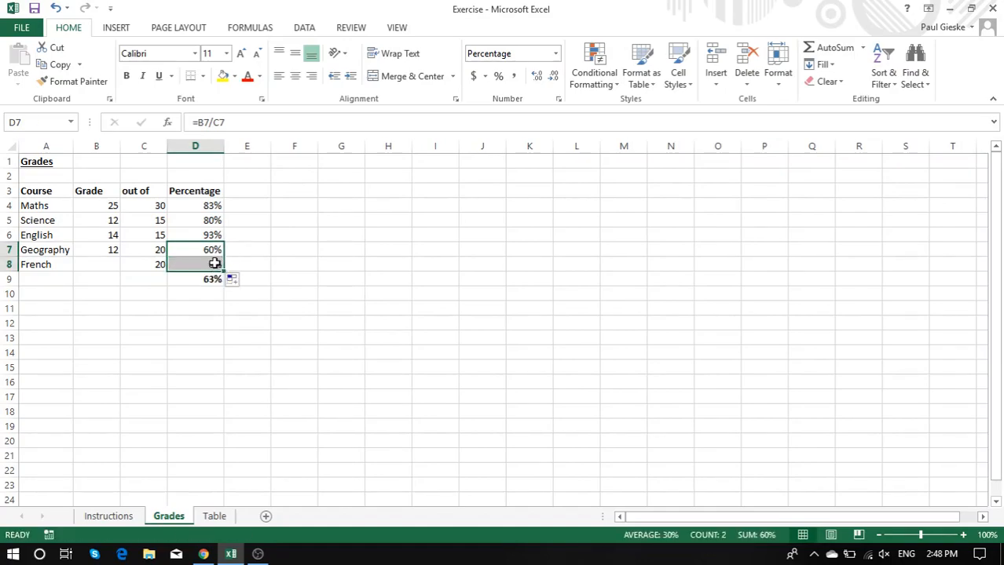
pyautogui.click(214, 265)
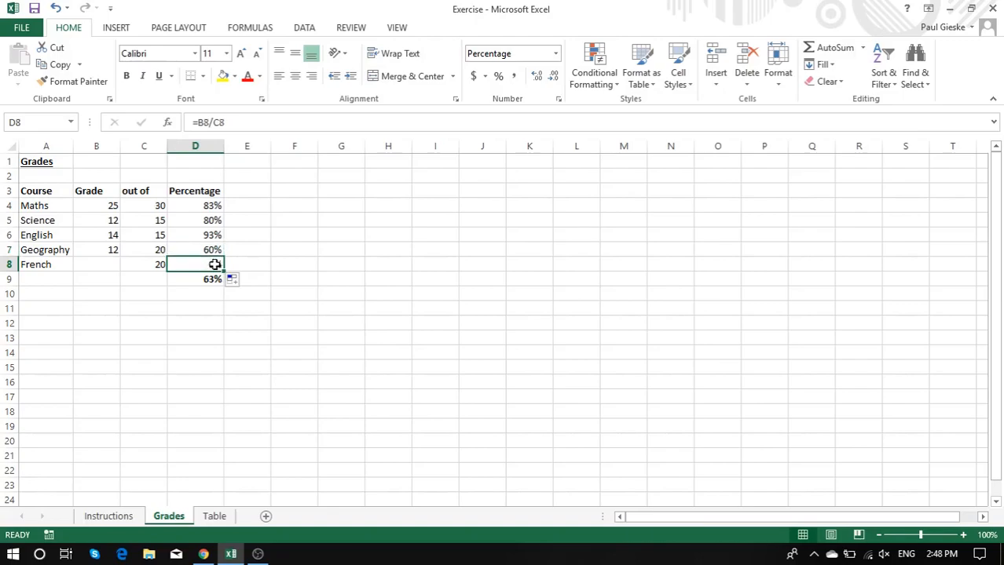
# Step: Try French grades of 10, 15 and 16 in cell B8 to test their effect on the average
pyautogui.click(101, 268)
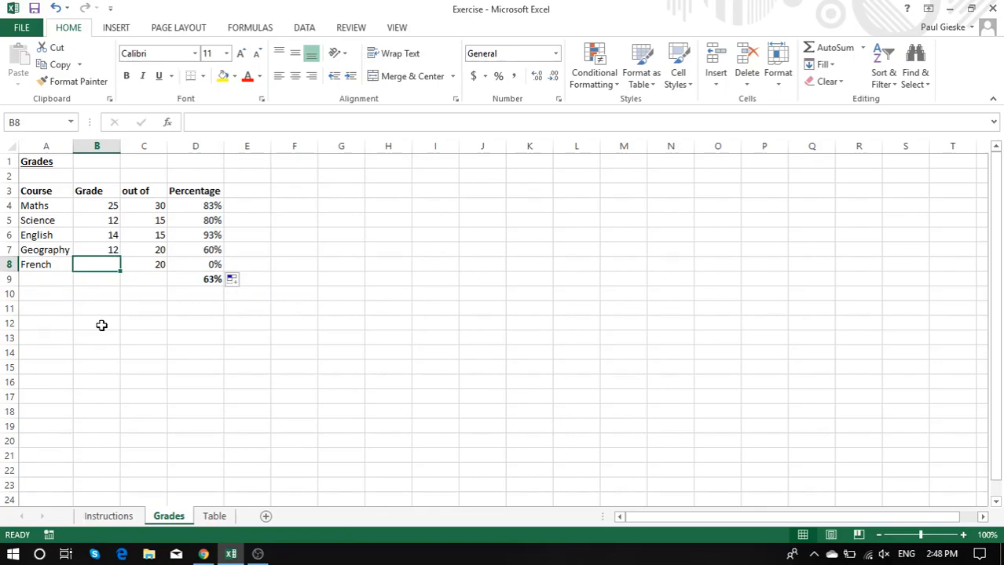
pyautogui.write('10')
pyautogui.press('Return')
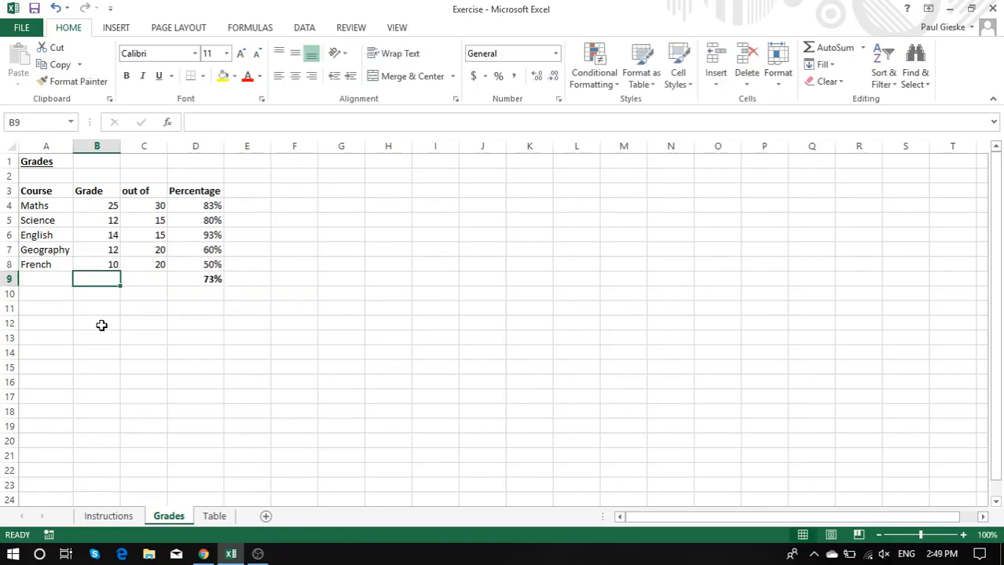
pyautogui.press('Up')
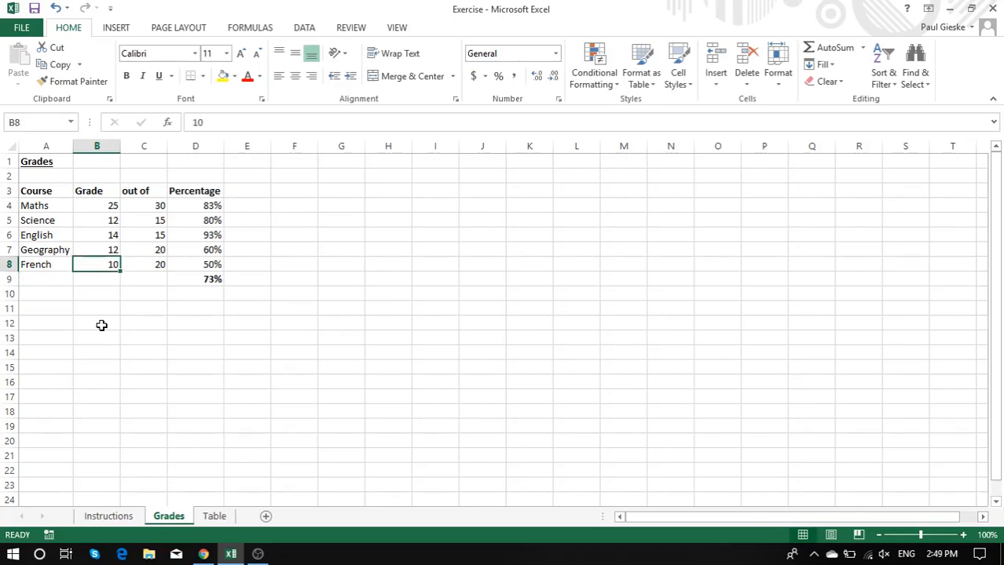
pyautogui.write('15')
pyautogui.press('Return')
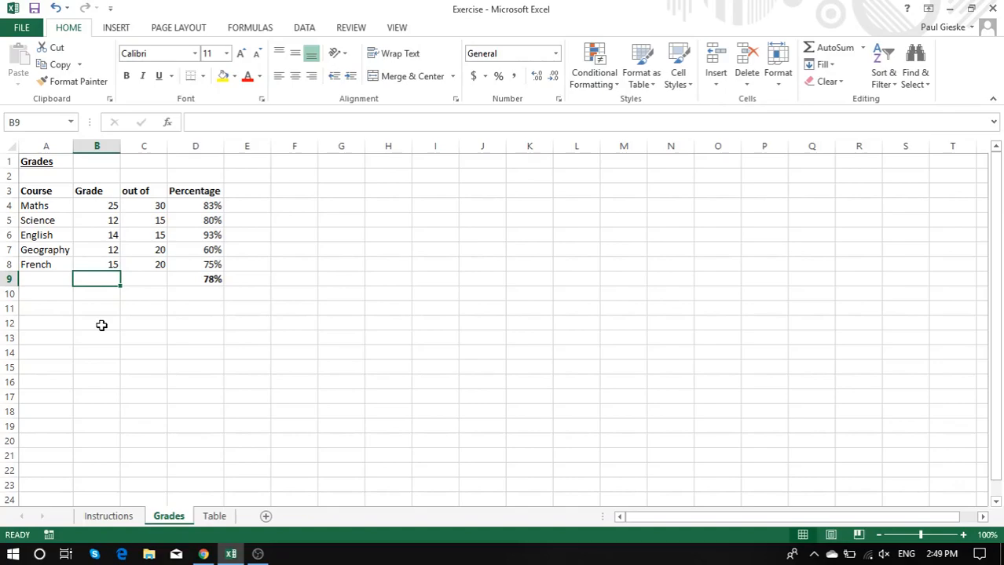
pyautogui.press('Up')
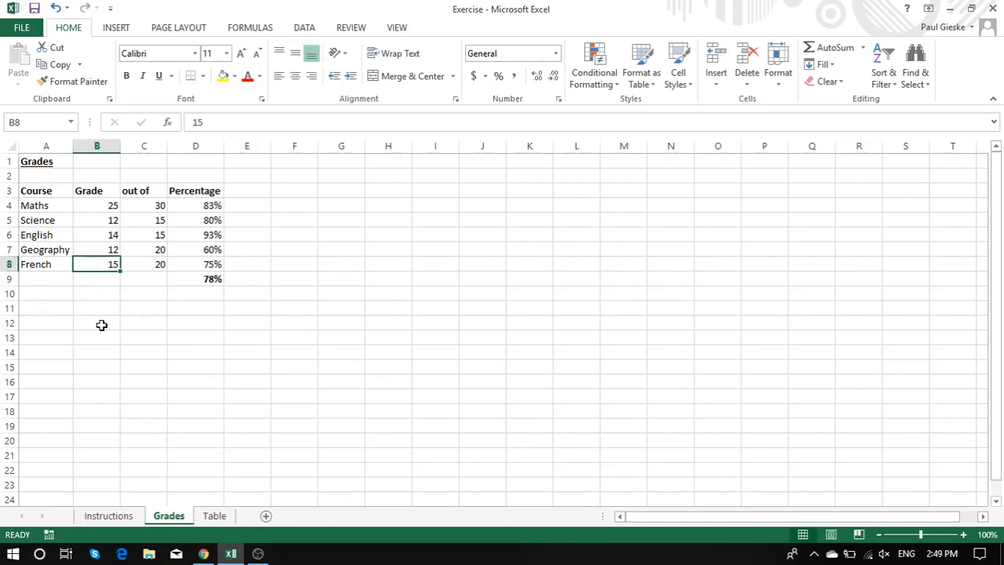
pyautogui.write('16')
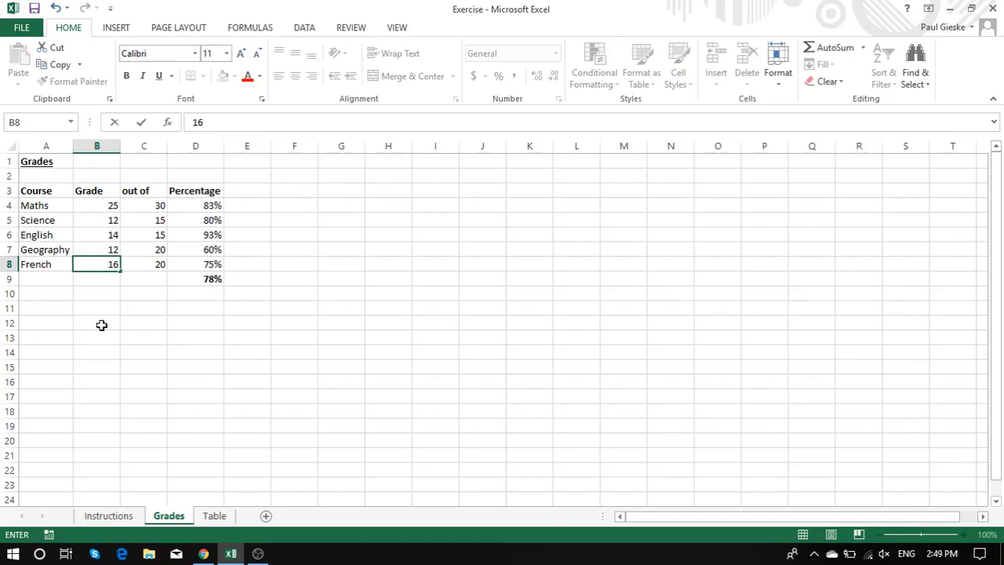
pyautogui.press('Return')
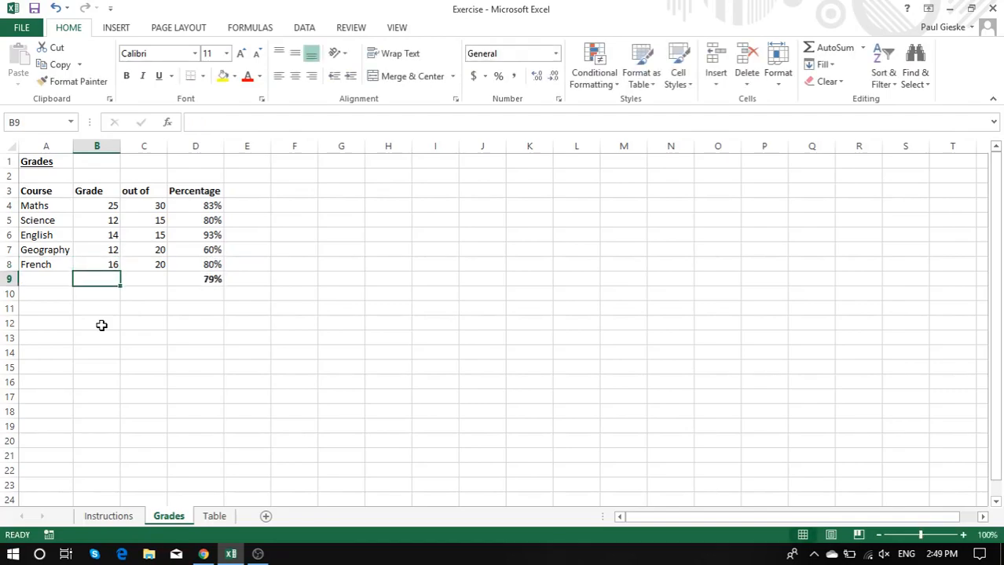
# Step: Set the French grade in cell B8 to 17
pyautogui.press('Up')
pyautogui.write('17')
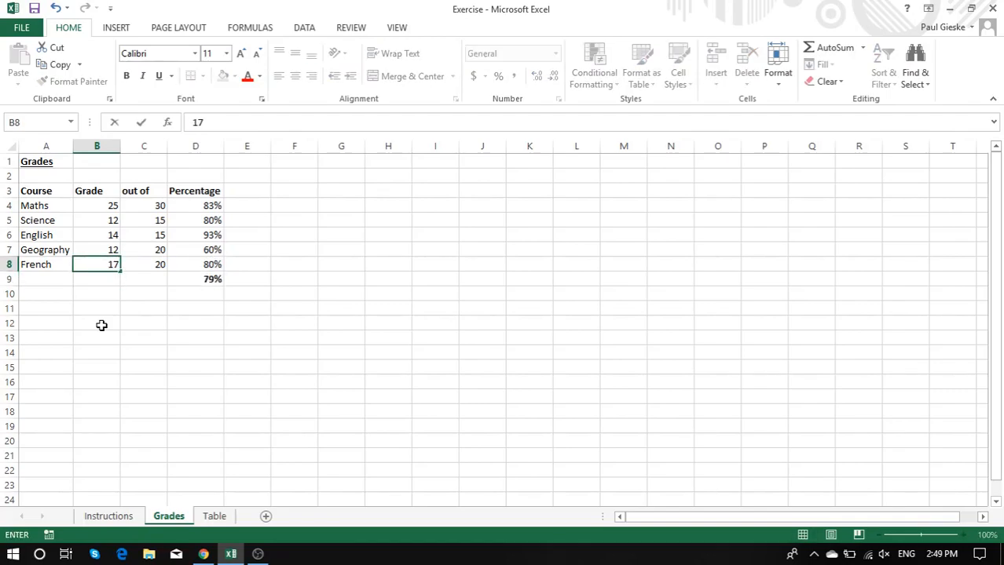
pyautogui.press('Return')
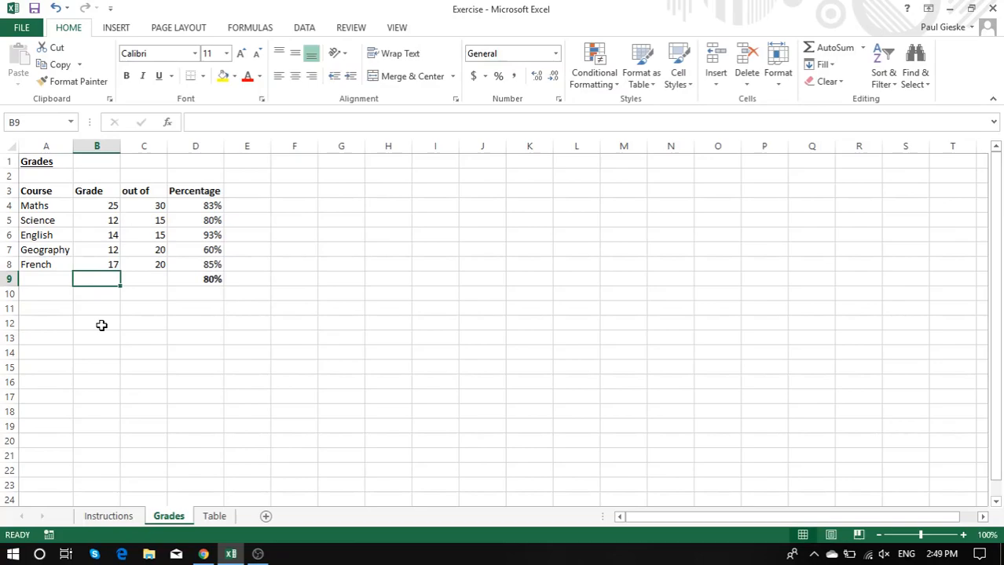
# Step: Write the answer "He needs at least 17 out of 20 to get an average of 80%" in cell A11
pyautogui.press('Down')
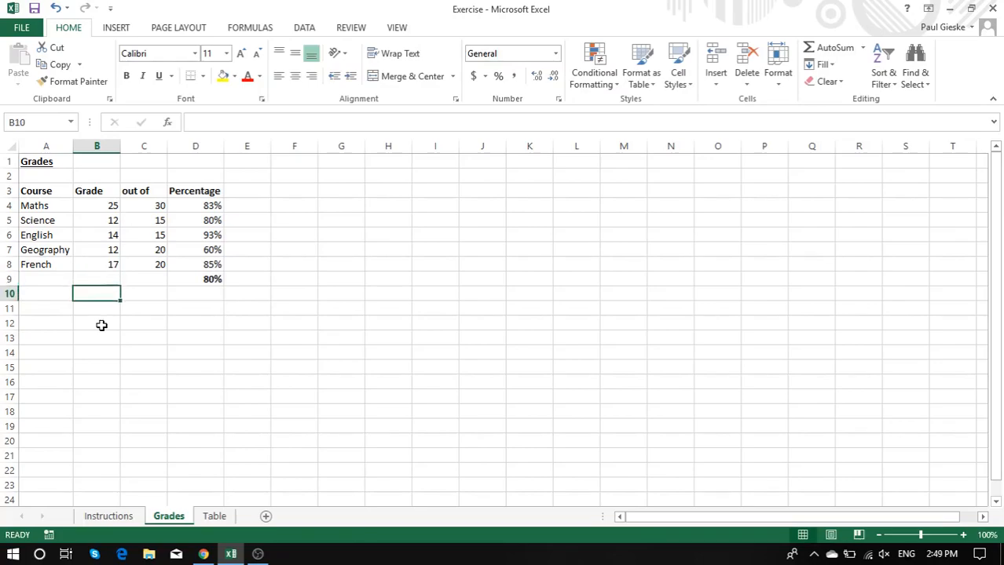
pyautogui.press('Left')
pyautogui.press('Right')
pyautogui.press('Left')
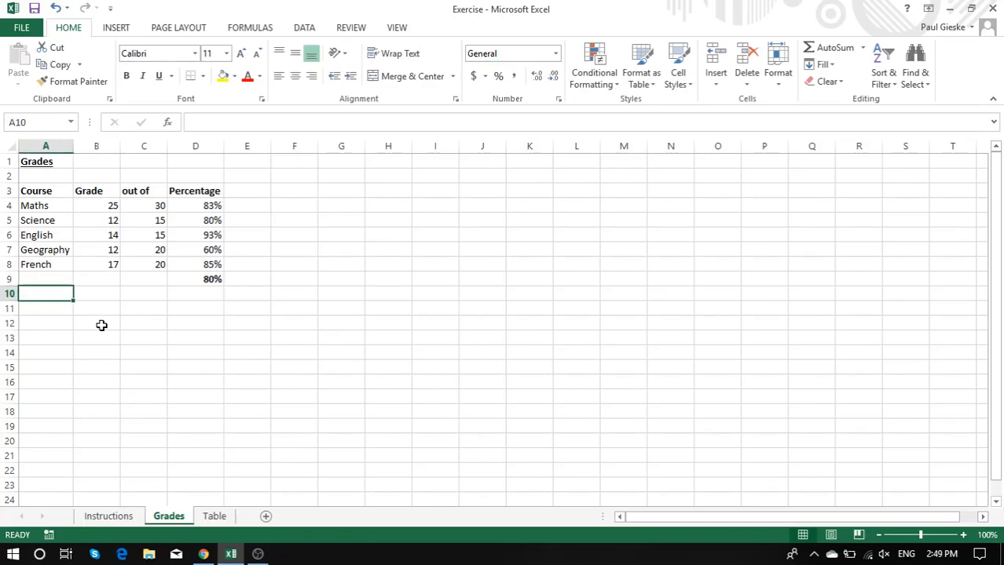
pyautogui.press('Down')
pyautogui.write('He needs at least 17 out of 20 to get')
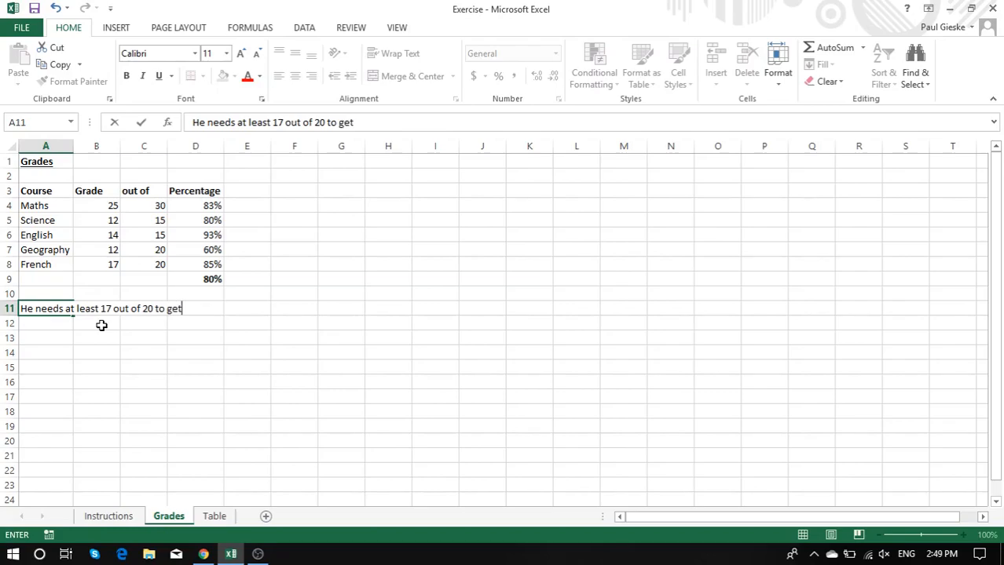
pyautogui.write(' an average of 80%')
pyautogui.press('Return')
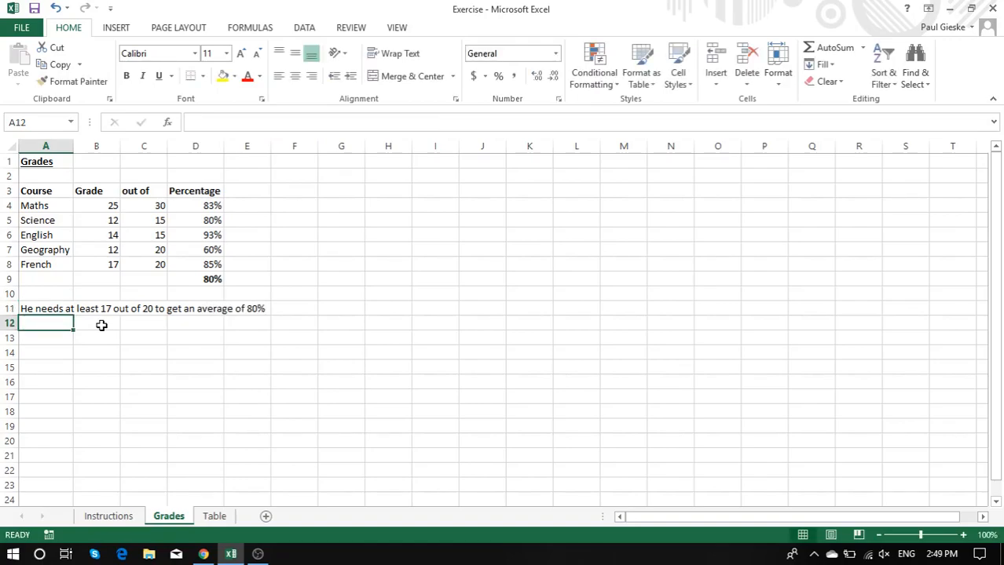